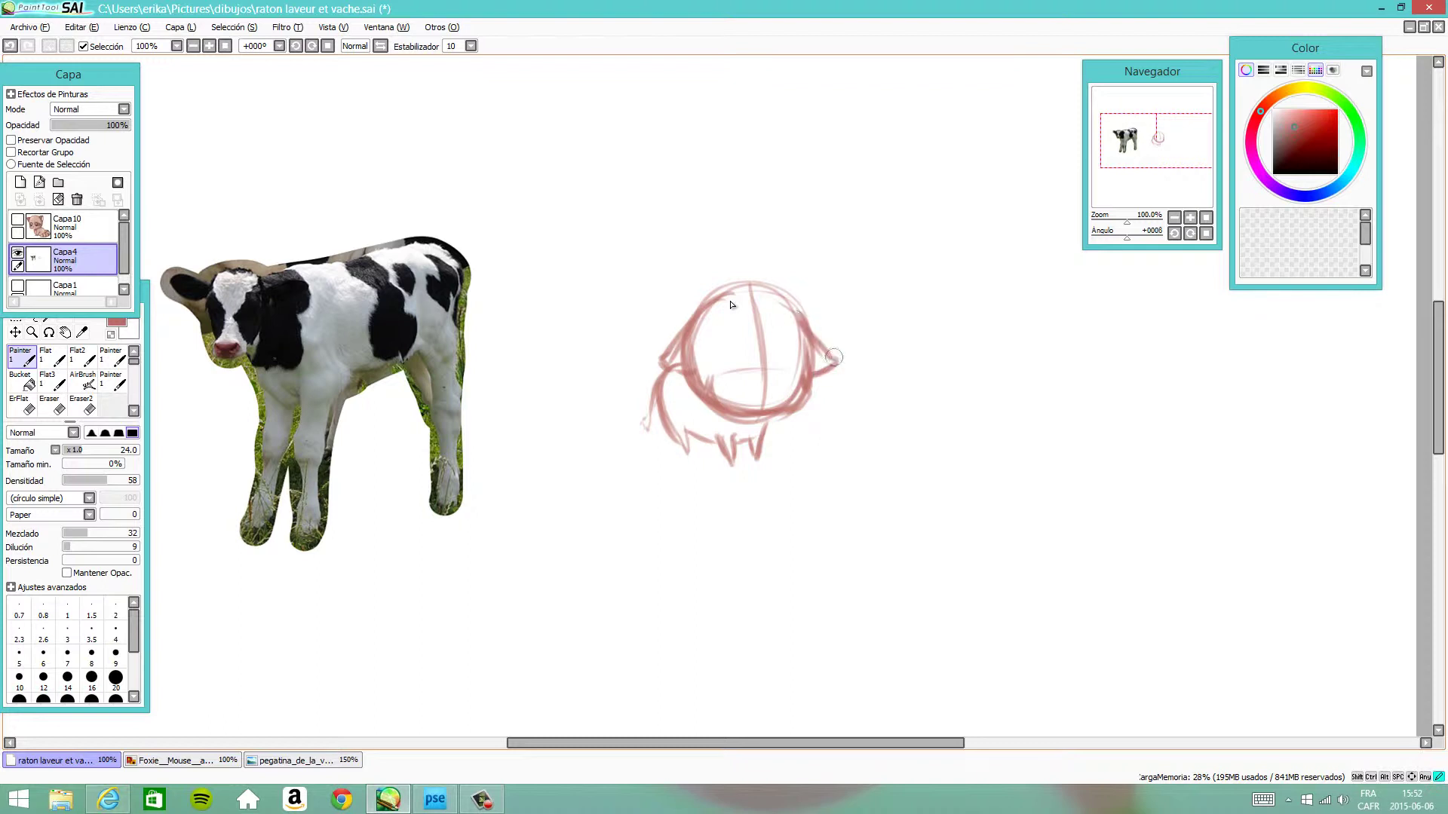
Sketch the calf's two oval eyes along the horizontal guideline of the head.
mouse_move(733, 355)
mouse_down()
mouse_move(729, 374)
mouse_move(786, 370)
mouse_move(729, 374)
mouse_up()
key(ctrl+z)
key(ctrl+z)
key(ctrl+z)
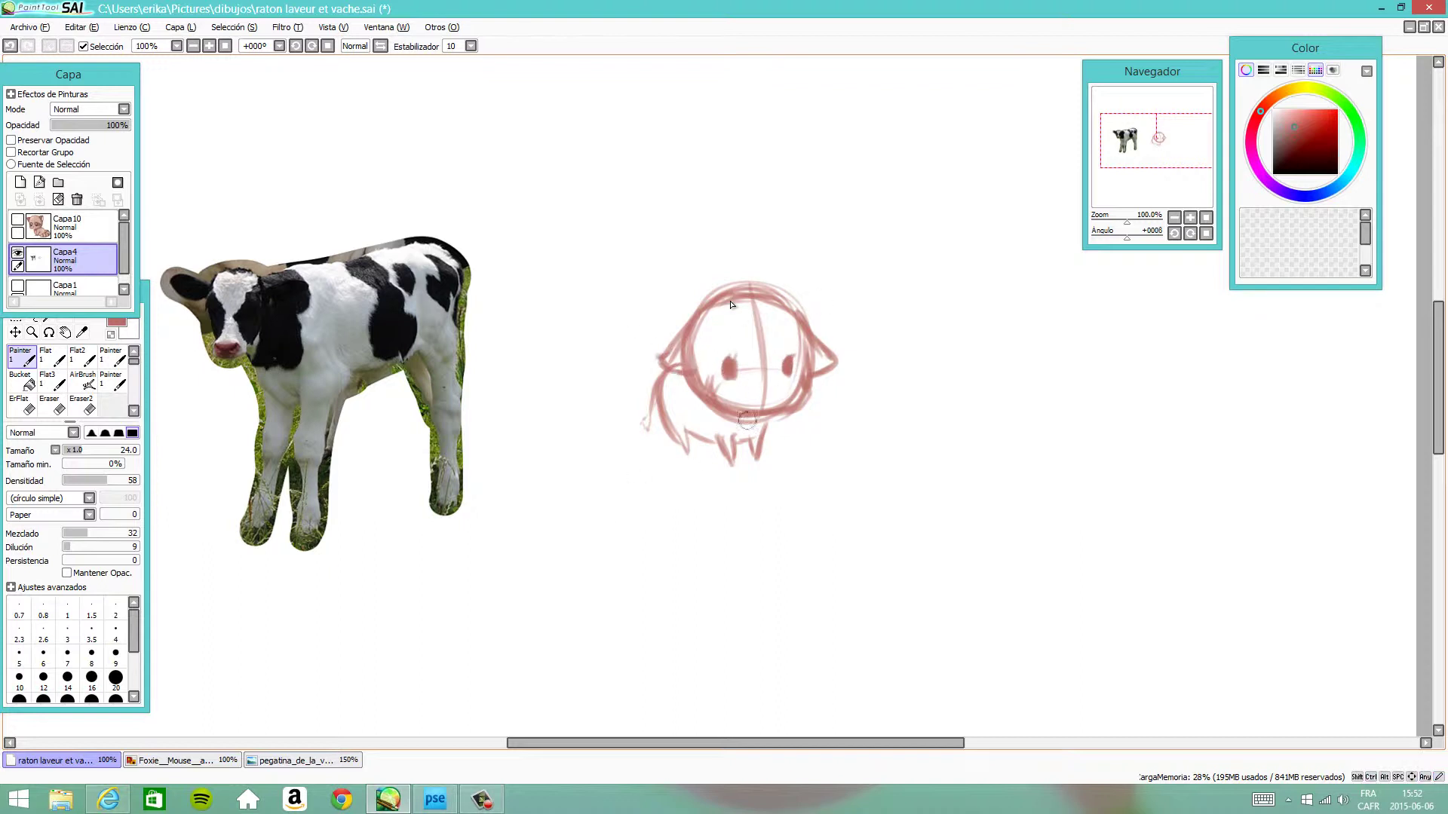
drag(752, 446, 758, 426)
key(ctrl+z)
Sketch the outlines of the coat patches around the near eye, at both sides of the forehead and on the body.
mouse_move(710, 350)
mouse_down()
mouse_move(722, 388)
mouse_move(711, 386)
mouse_move(745, 354)
mouse_move(705, 362)
mouse_up()
mouse_move(736, 301)
mouse_down()
mouse_move(758, 321)
mouse_move(715, 261)
mouse_move(688, 353)
mouse_up()
key(ctrl+z)
drag(777, 313, 799, 343)
mouse_move(680, 391)
mouse_down()
mouse_move(673, 425)
mouse_move(744, 425)
mouse_move(747, 455)
mouse_up()
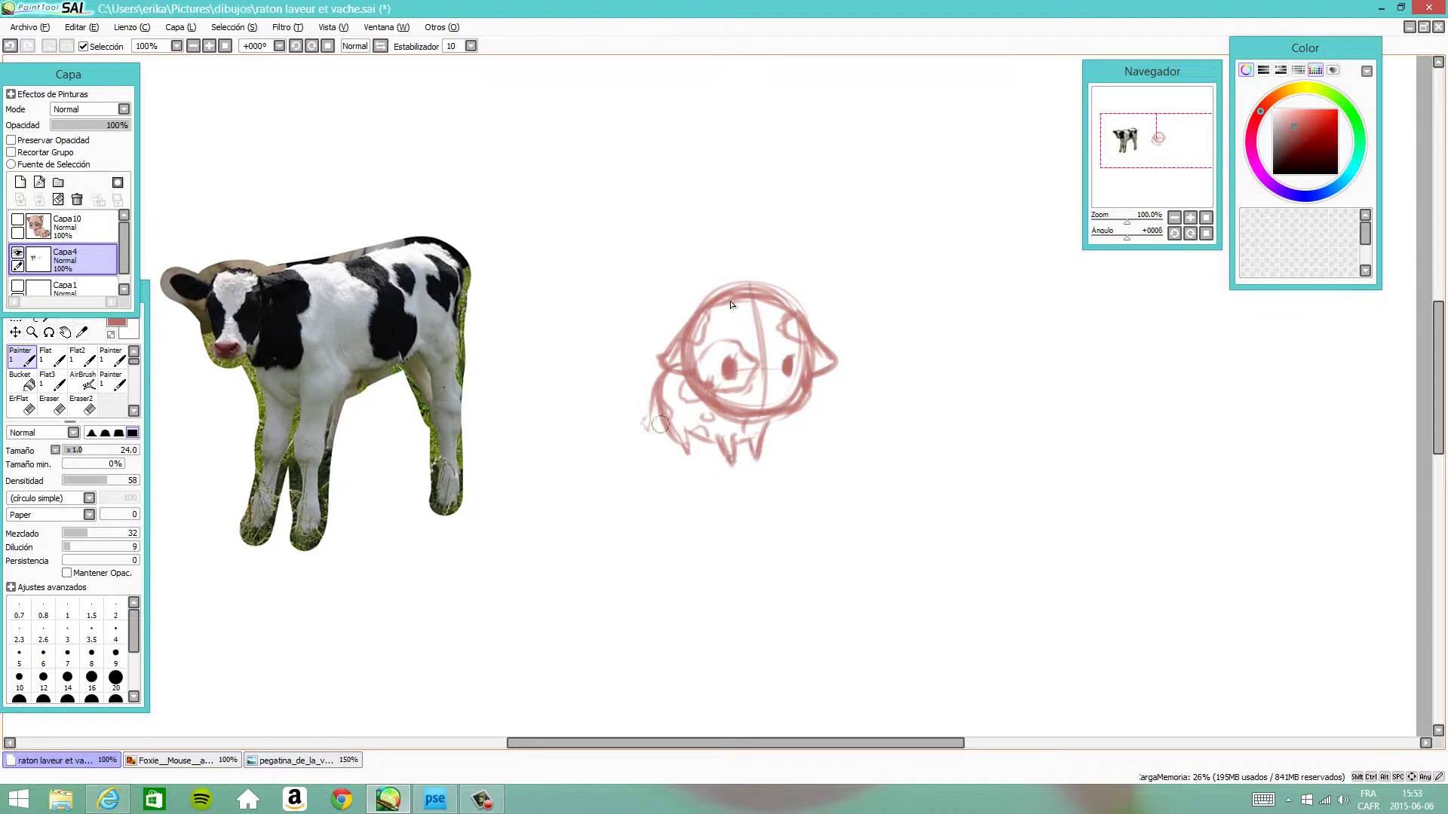
Sketch the two nostrils on the muzzle and a collar with a bell under the chin.
drag(756, 396, 765, 396)
click(778, 392)
drag(765, 425, 733, 414)
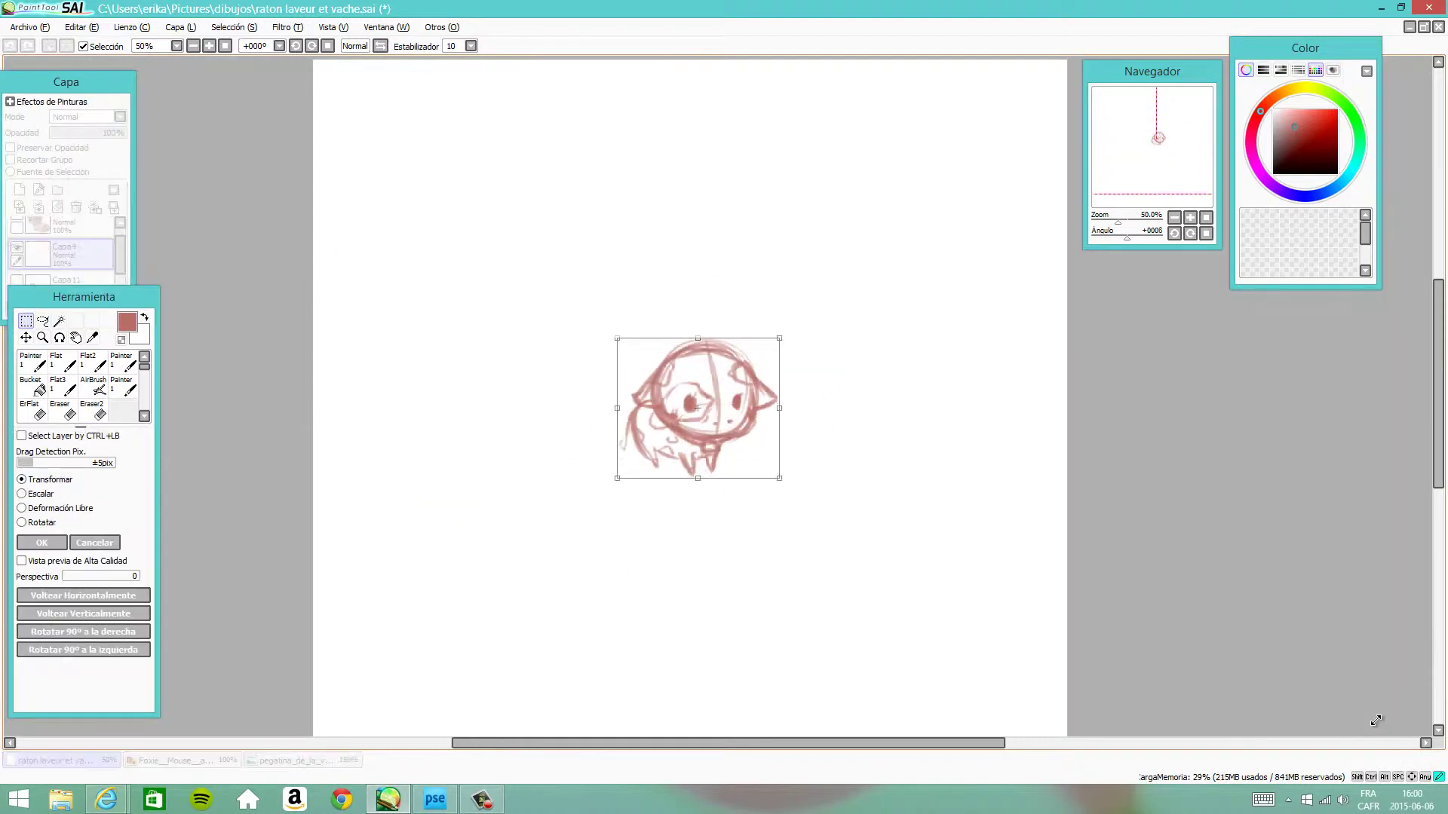
Enlarge the calf sketch with a transform so it fills most of the canvas width.
drag(1376, 722, 1375, 721)
key(e)
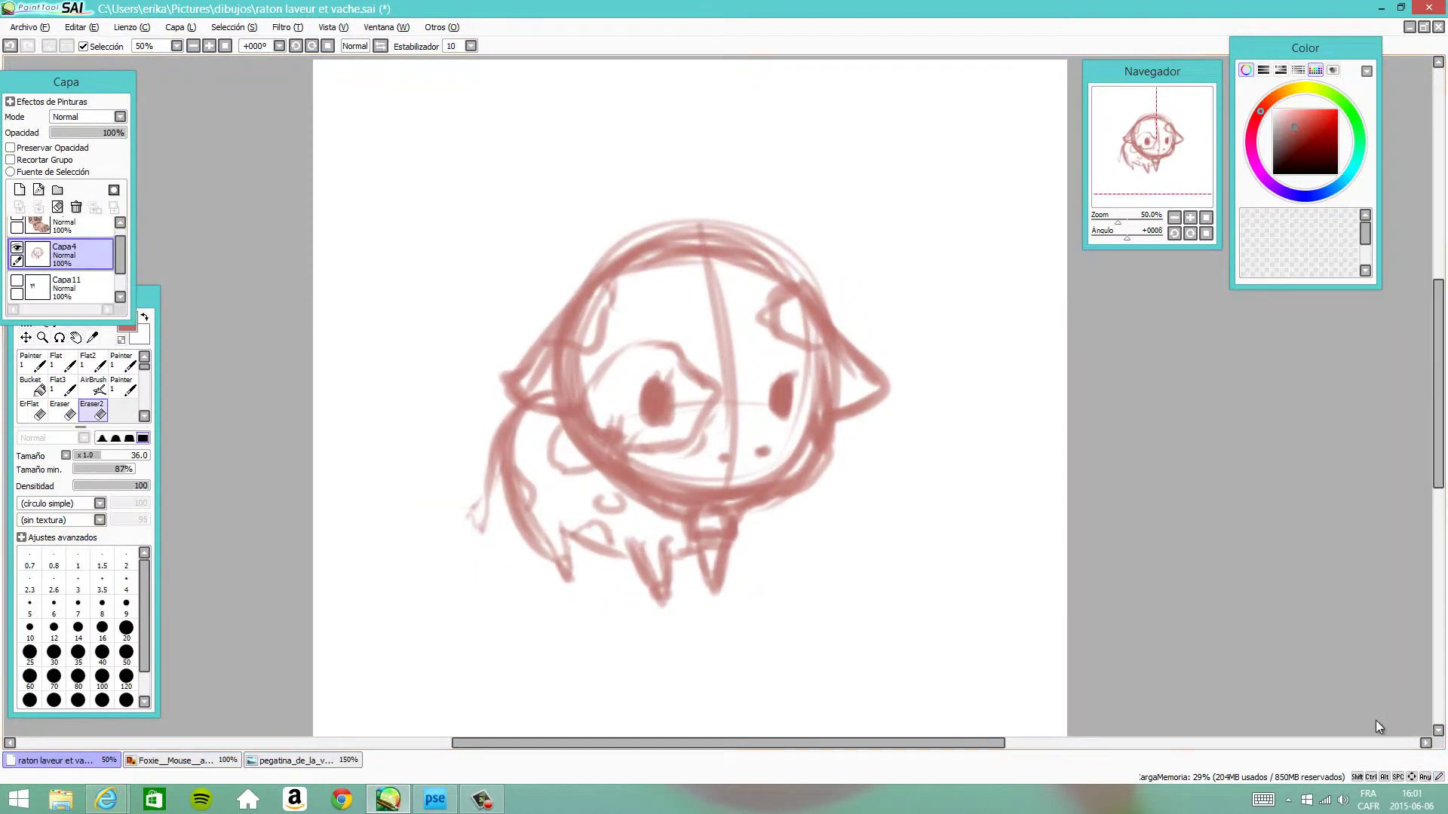
Ink the head and near ear outline in black with the size 21 Pincel brush on a new layer above the sketch faded to 27%.
key(ctrl+plus)
drag(1151, 71, 191, 68)
scroll(75, 385, down, 3)
click(32, 392)
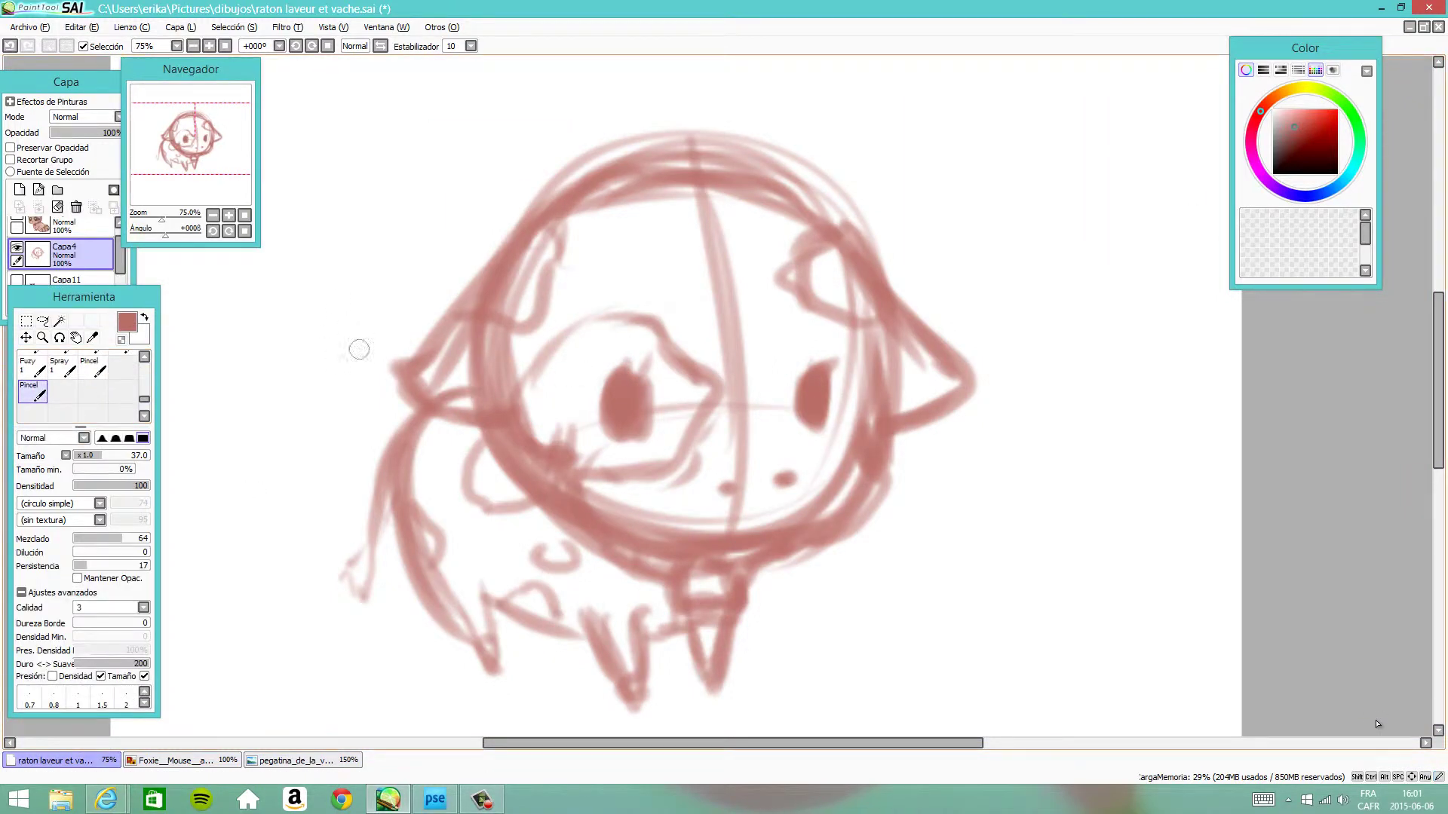
mouse_move(663, 535)
mouse_down()
mouse_move(558, 205)
mouse_move(416, 390)
mouse_move(528, 444)
mouse_up()
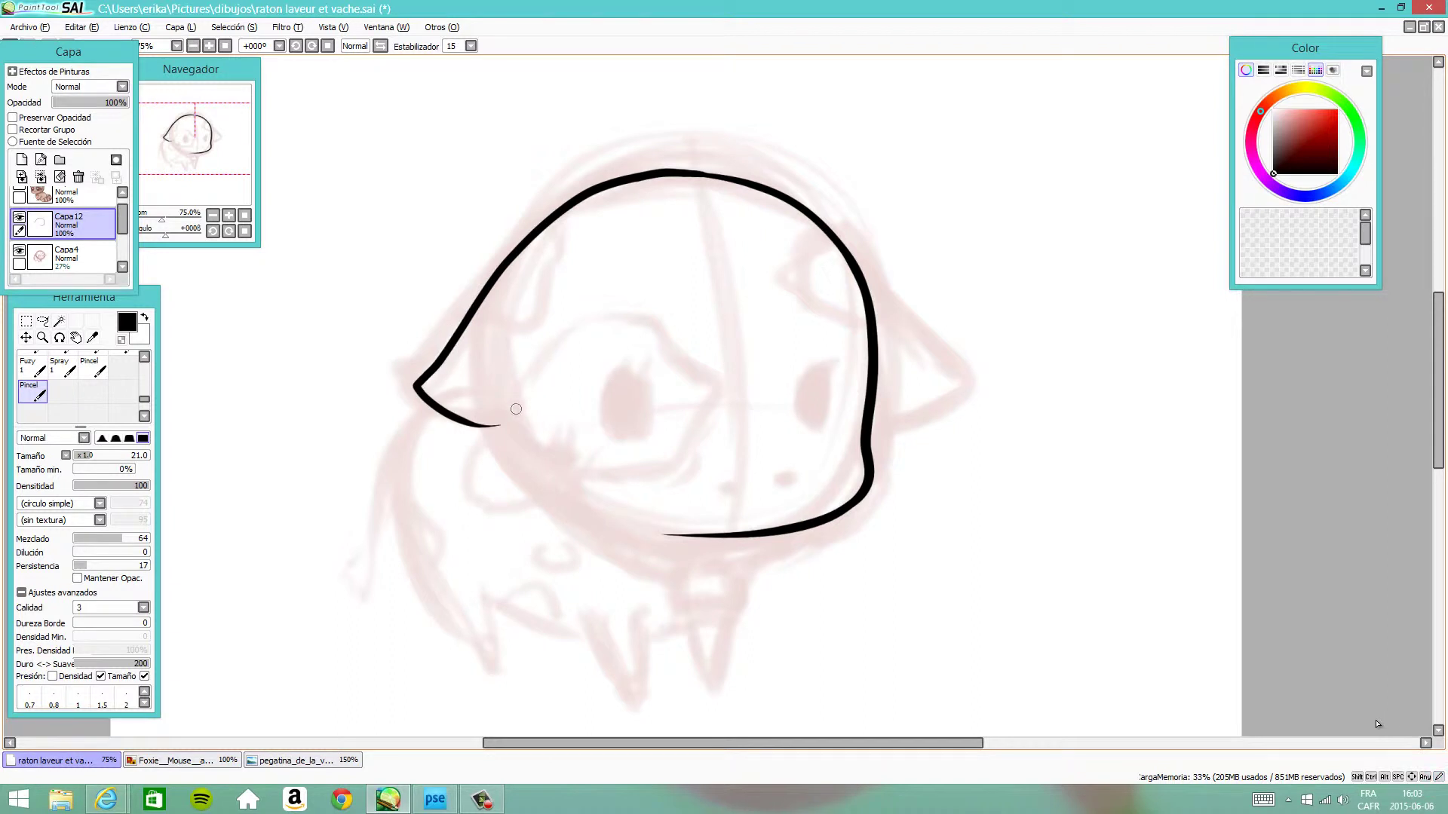
key(ctrl+z)
mouse_move(453, 413)
mouse_down()
mouse_move(540, 421)
mouse_move(664, 532)
mouse_move(746, 537)
mouse_up()
Ink the far ear with the canvas view mirrored, and add the near ear's fold line across the cheek.
key(h)
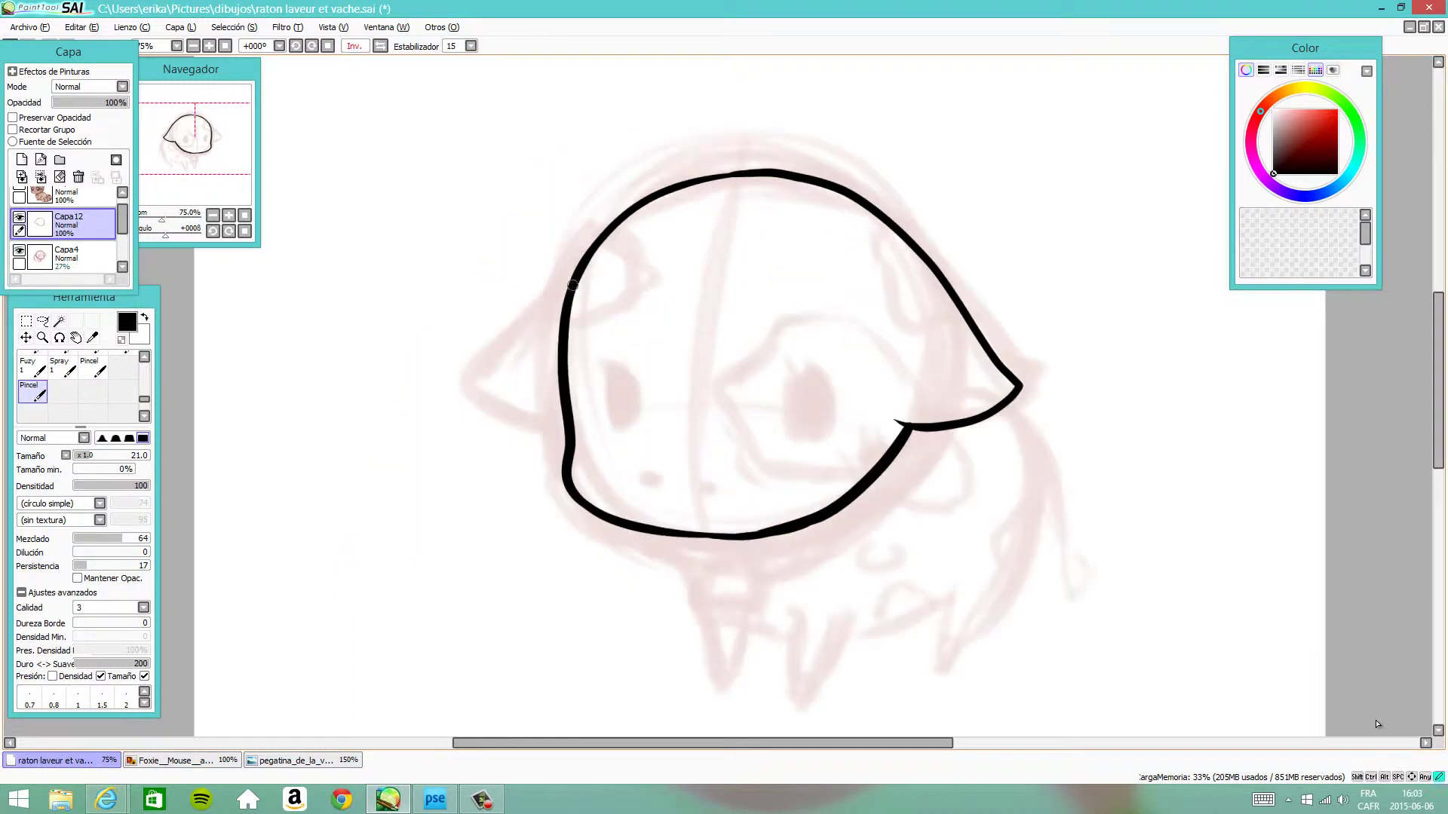
mouse_move(567, 289)
mouse_down()
mouse_move(478, 376)
mouse_move(575, 426)
mouse_up()
key(h)
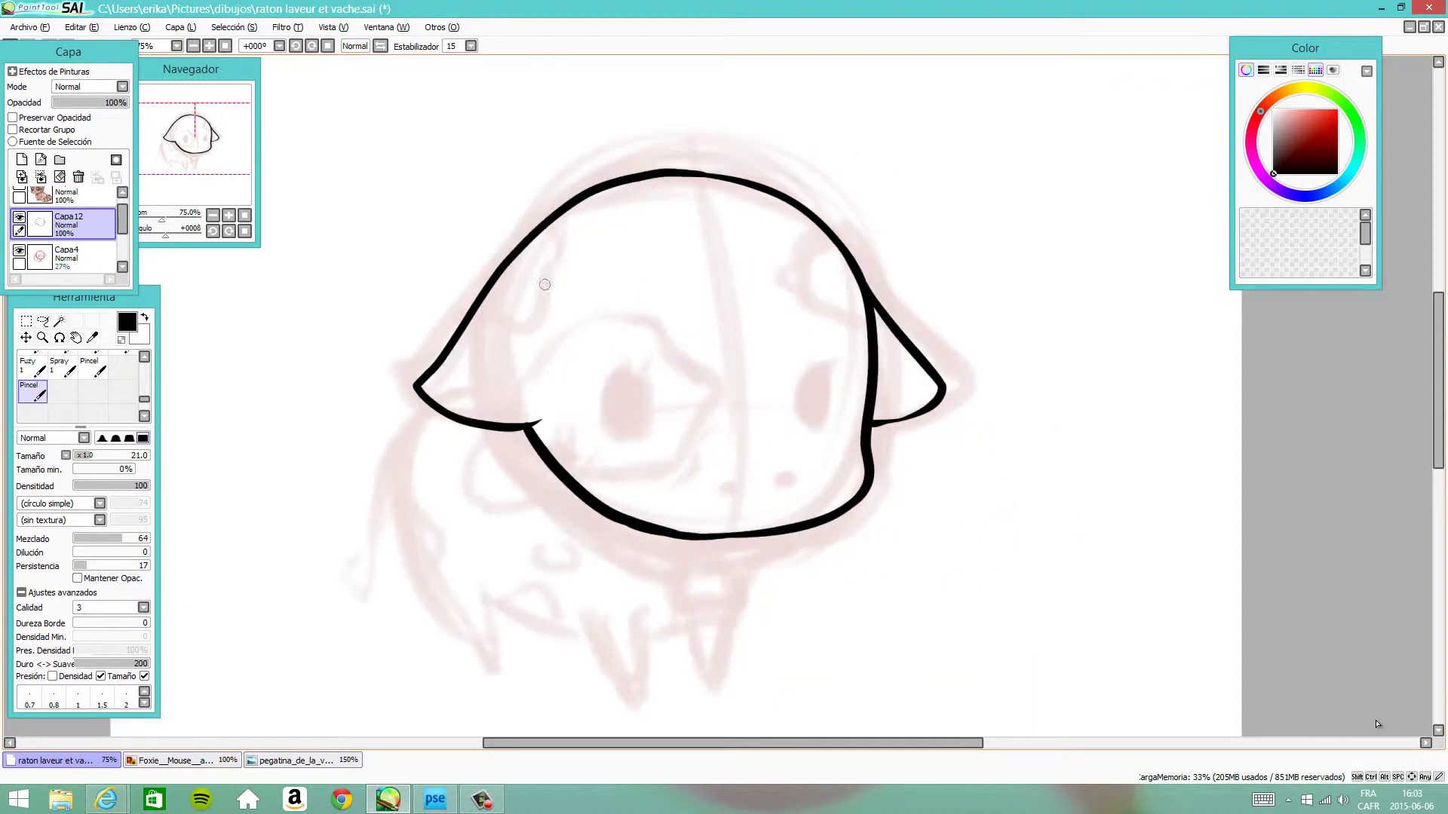
click(483, 799)
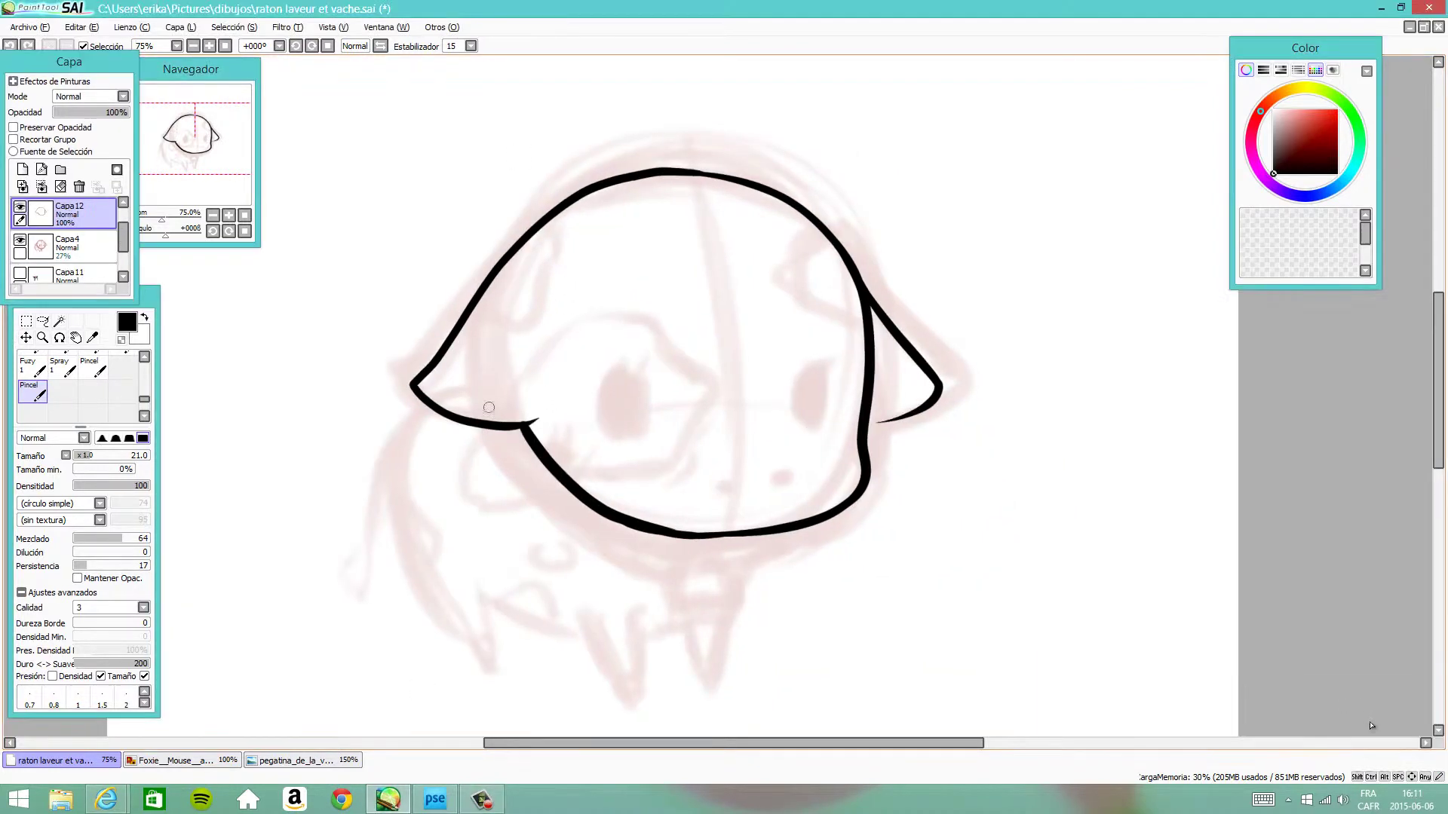
drag(602, 363, 520, 424)
Paint two solid black oval eyes on new layers and ink eyelashes and nostrils on a further layer.
key(ctrl+shift+n)
mouse_move(660, 369)
mouse_down()
mouse_move(664, 430)
mouse_move(679, 384)
mouse_up()
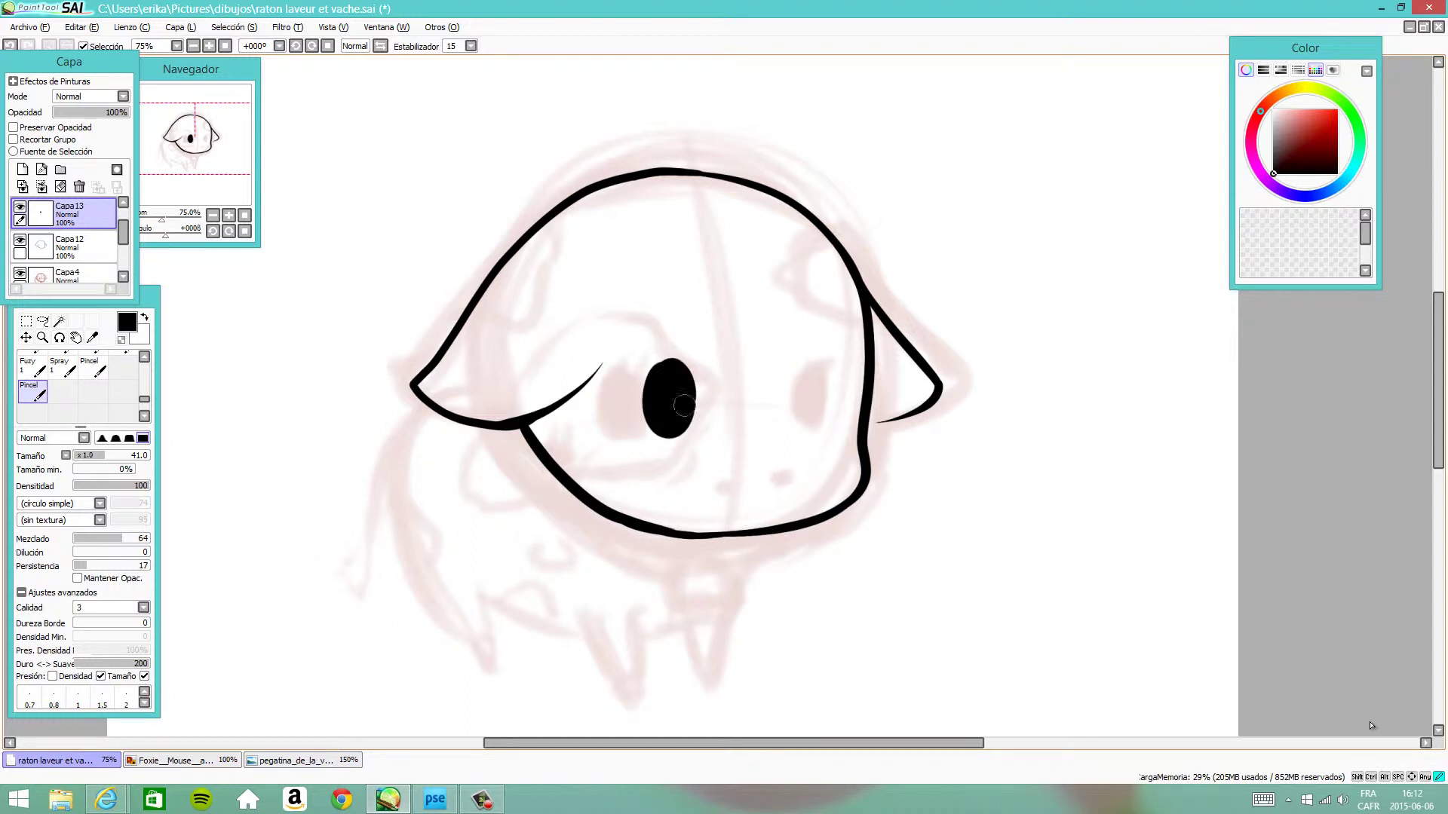
key(ctrl+t)
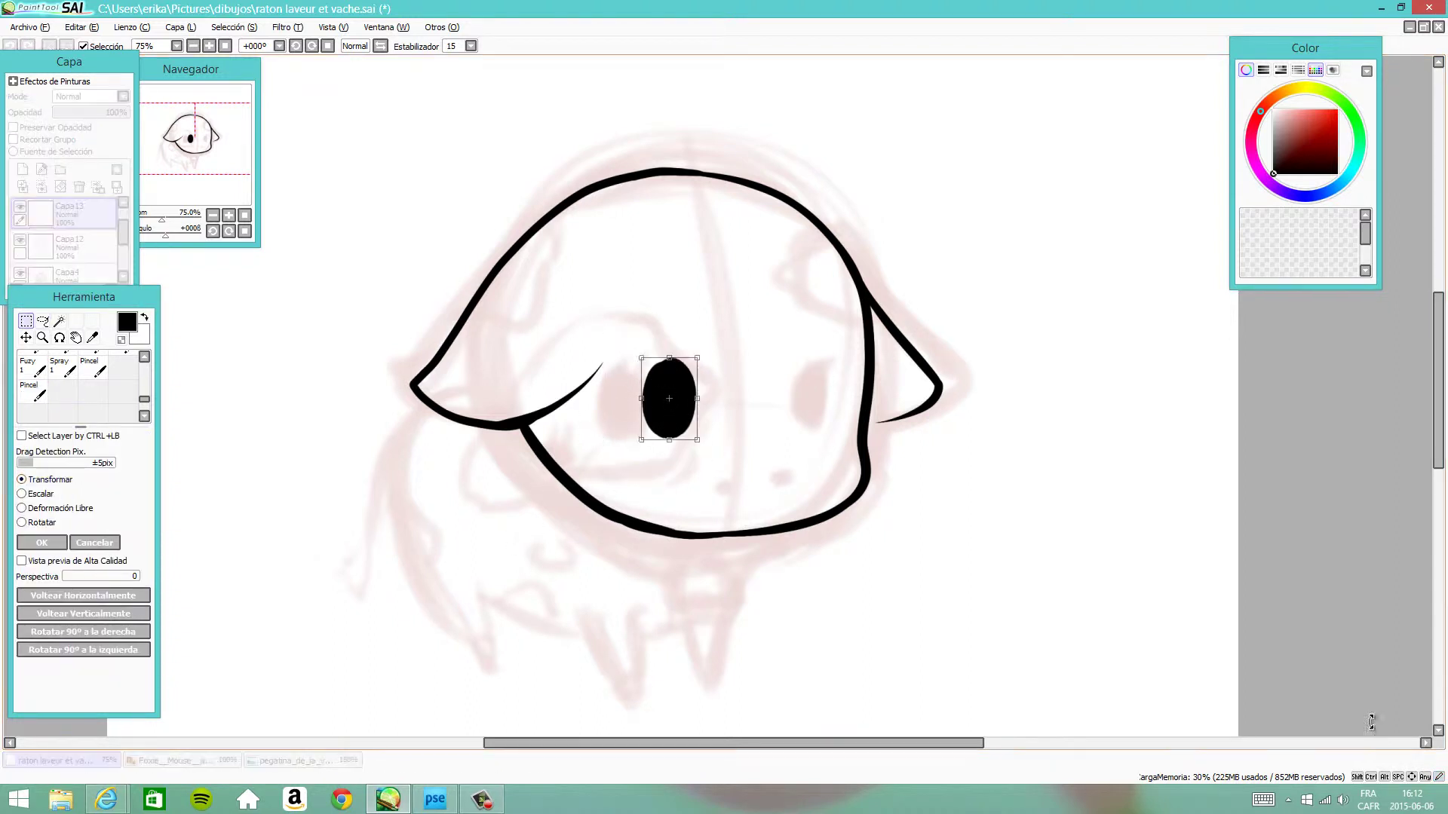
drag(799, 377, 822, 430)
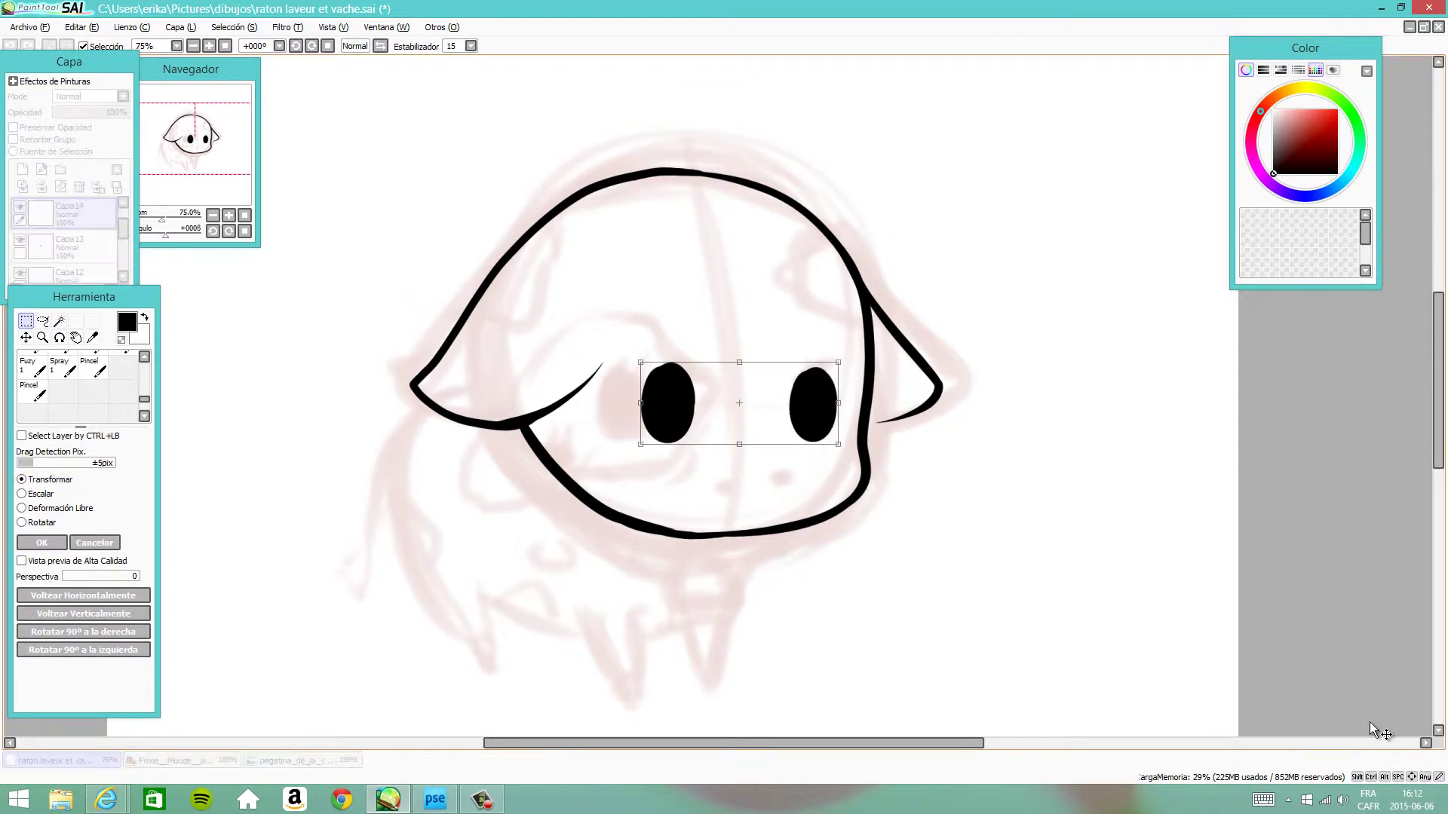
key(Return)
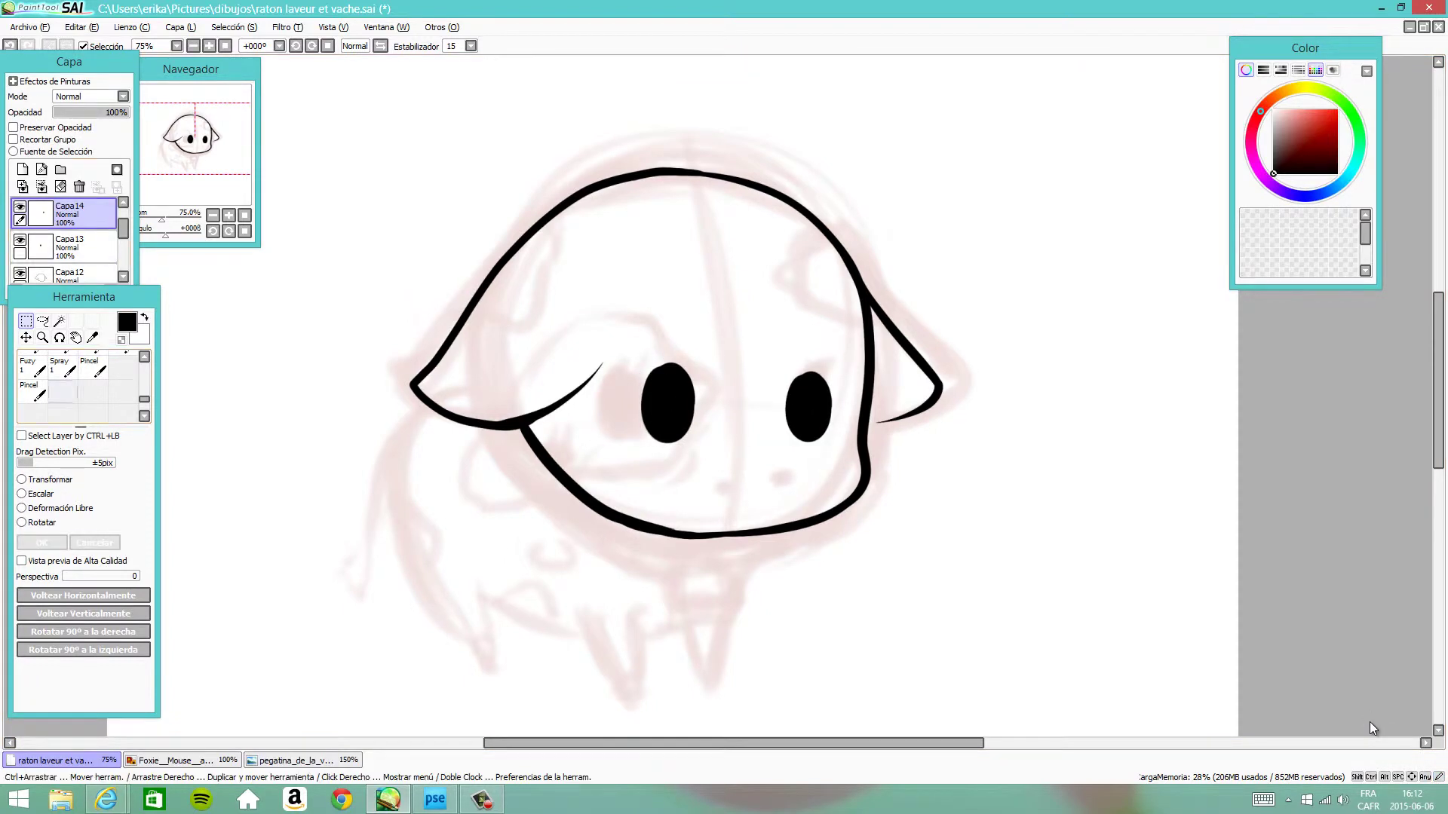
key(ctrl+shift+n)
key(b)
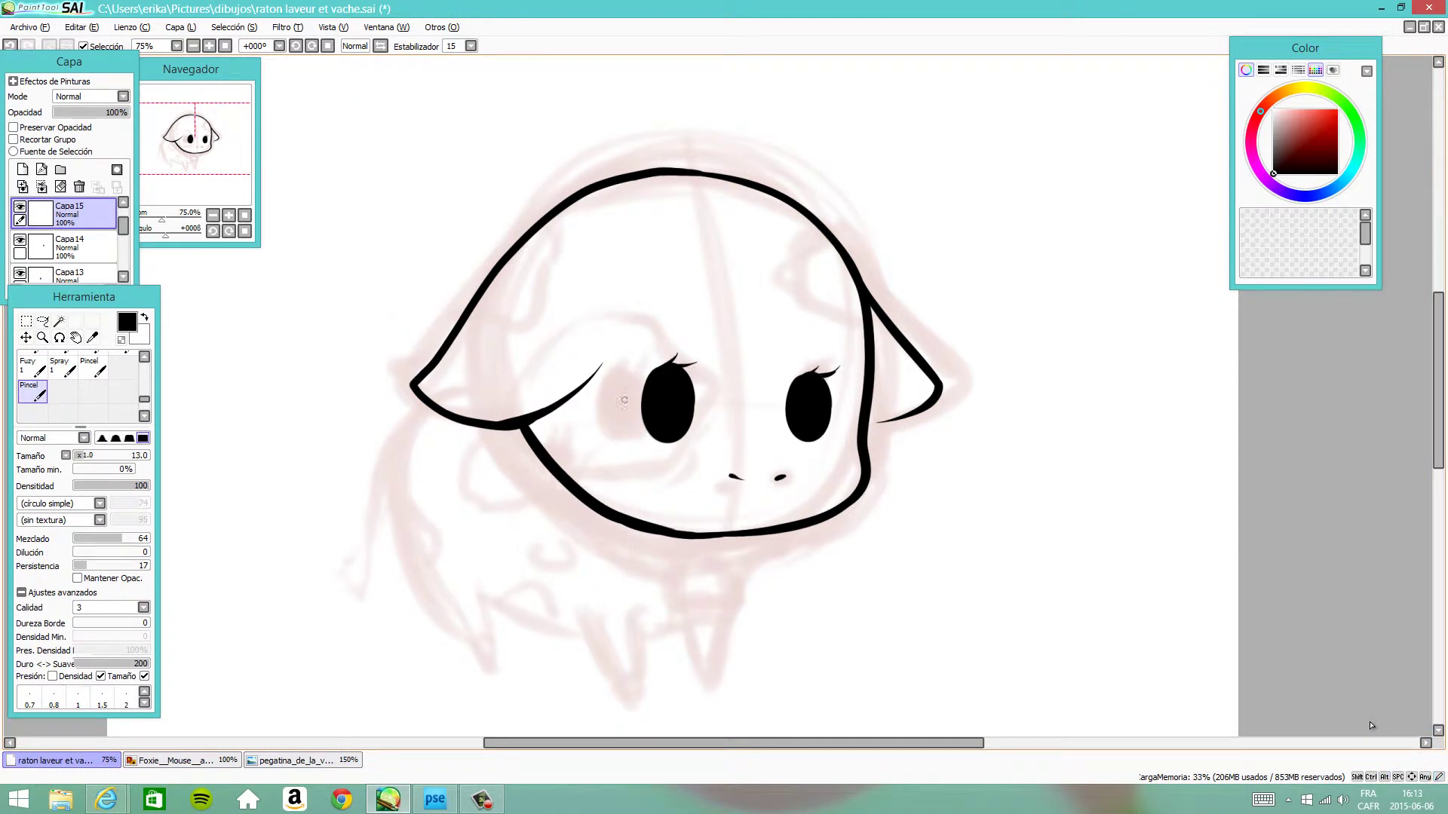
Shrink the faded sketch layer so its head and ears fit the inked head outline.
key(ctrl+t)
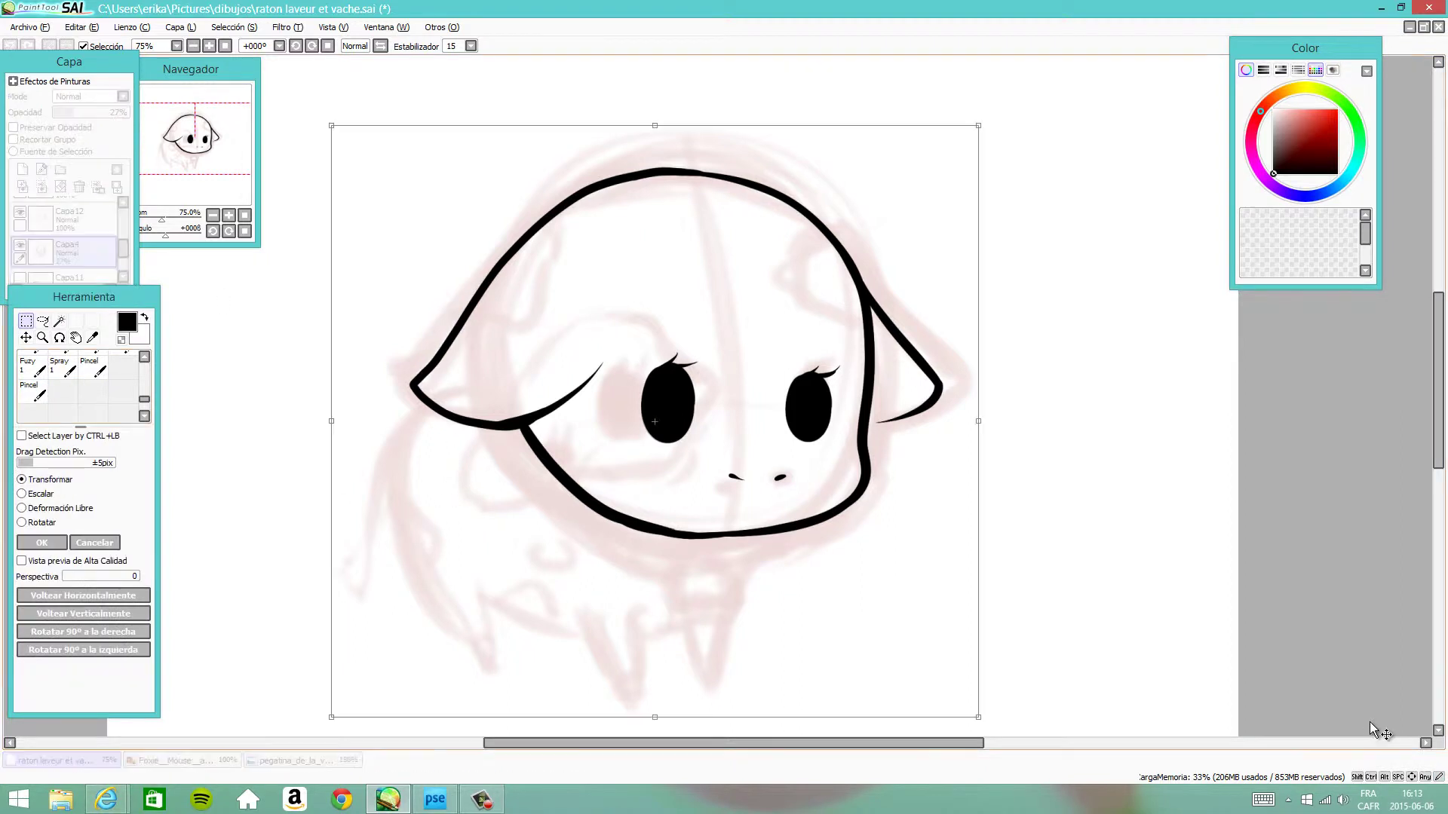
drag(1370, 722, 1330, 690)
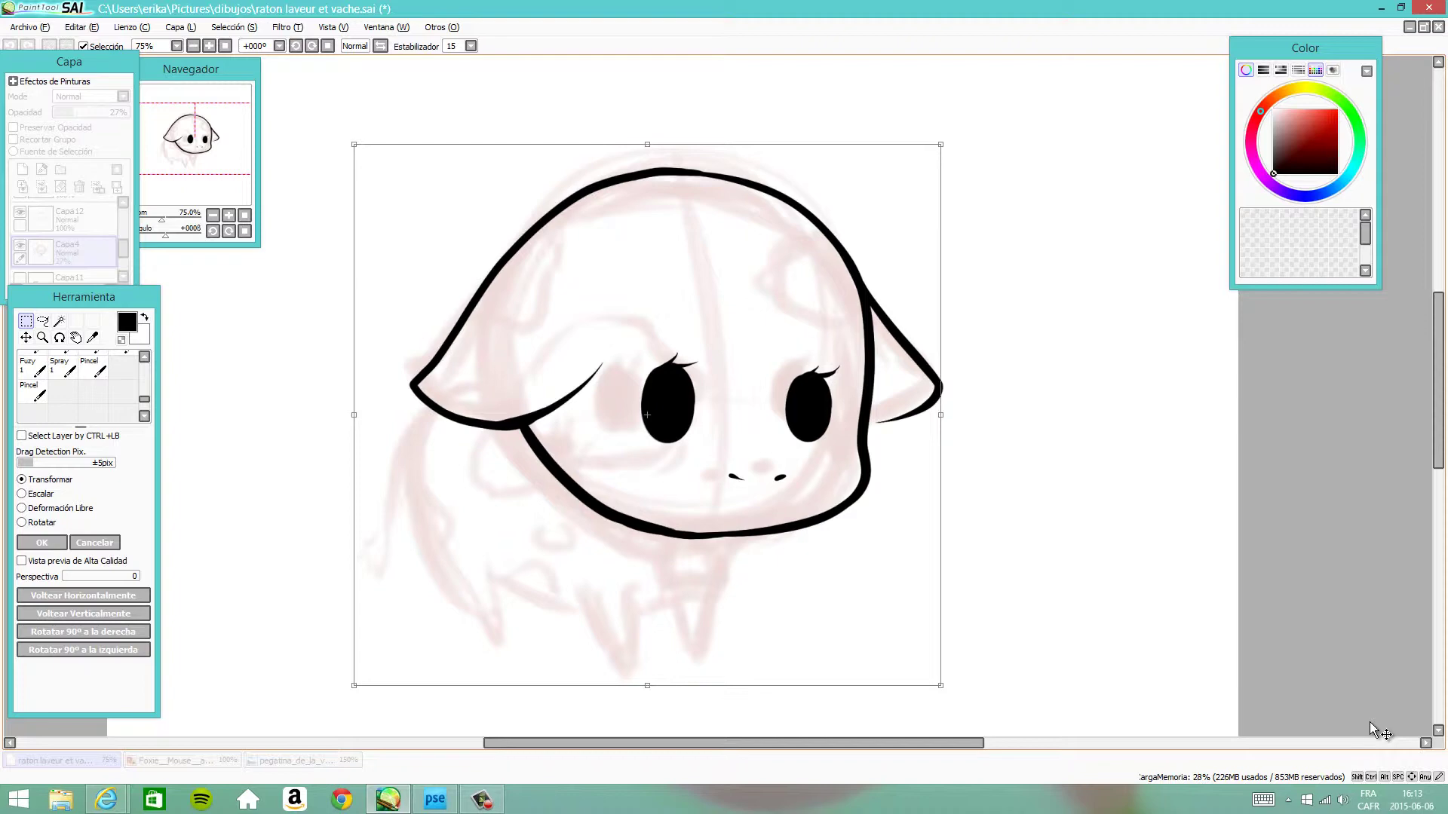
key(Return)
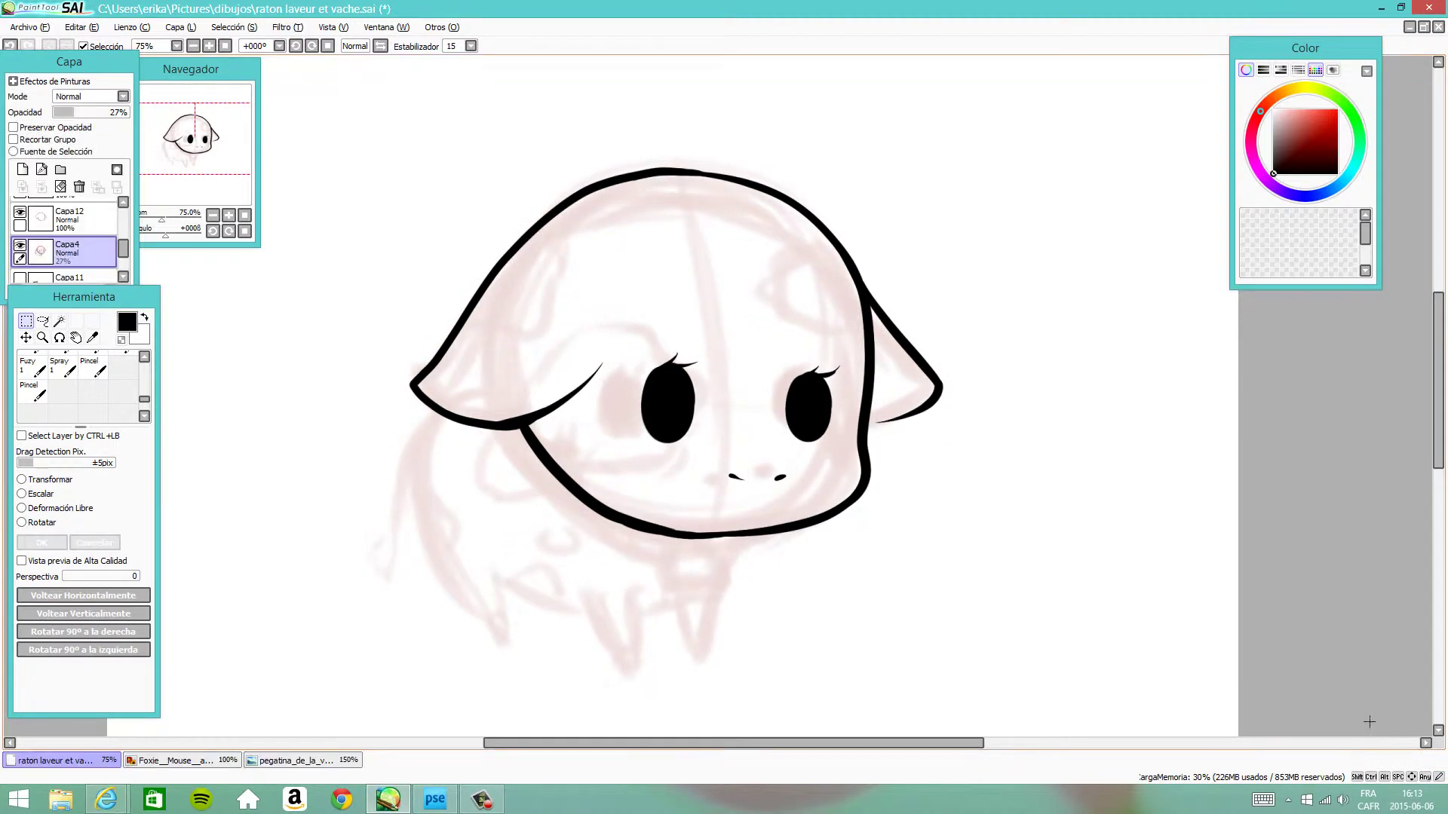
Ink the calf's back, belly, legs with hooves, and the collar and bell in black over the sketch.
drag(426, 418, 509, 642)
drag(590, 592, 629, 668)
drag(682, 543, 701, 656)
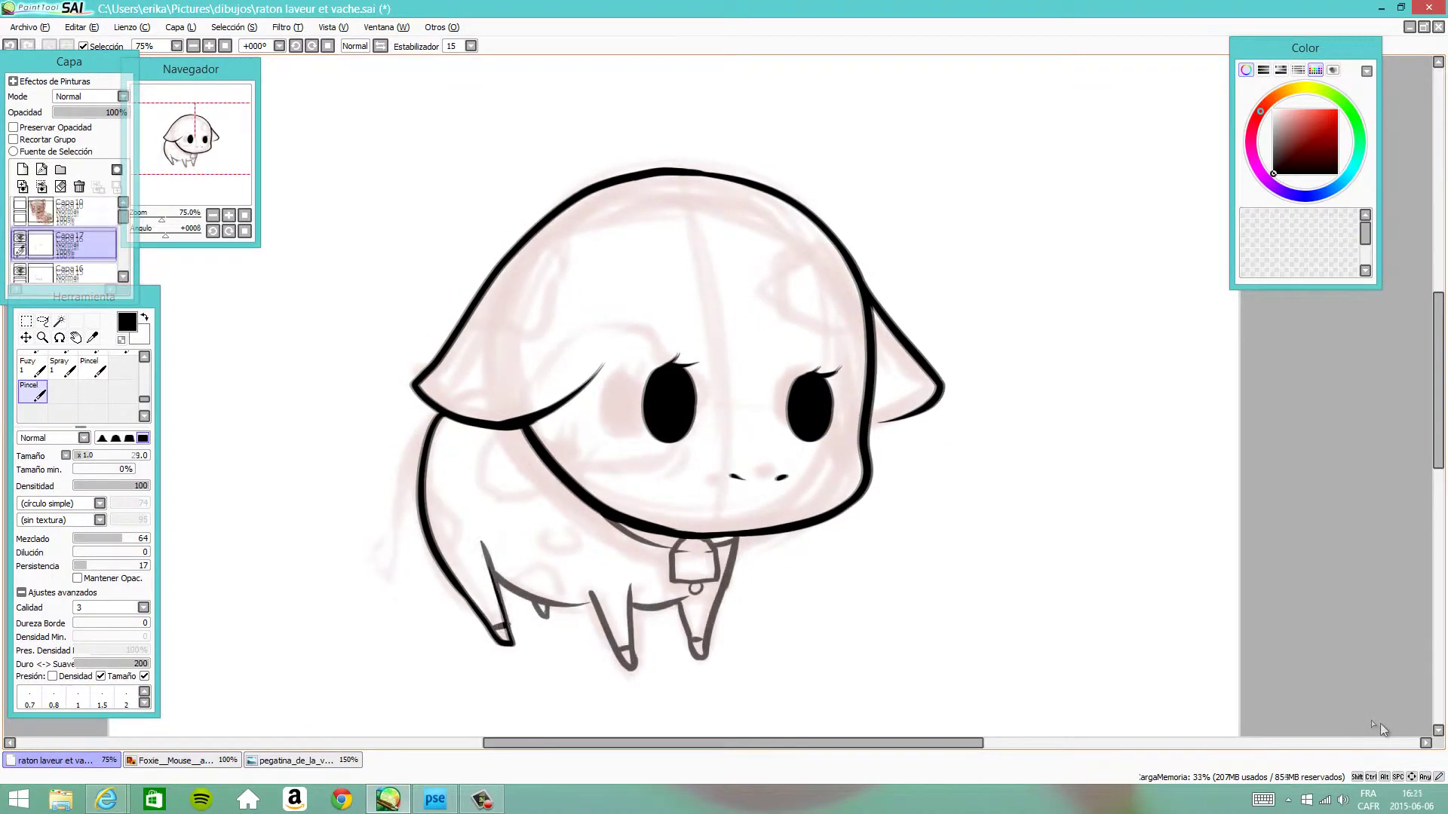
drag(426, 419, 509, 643)
drag(590, 592, 629, 667)
Ink the thin tail with a tufted tip behind the body, using the Pincel brush at size 12.
drag(418, 452, 395, 539)
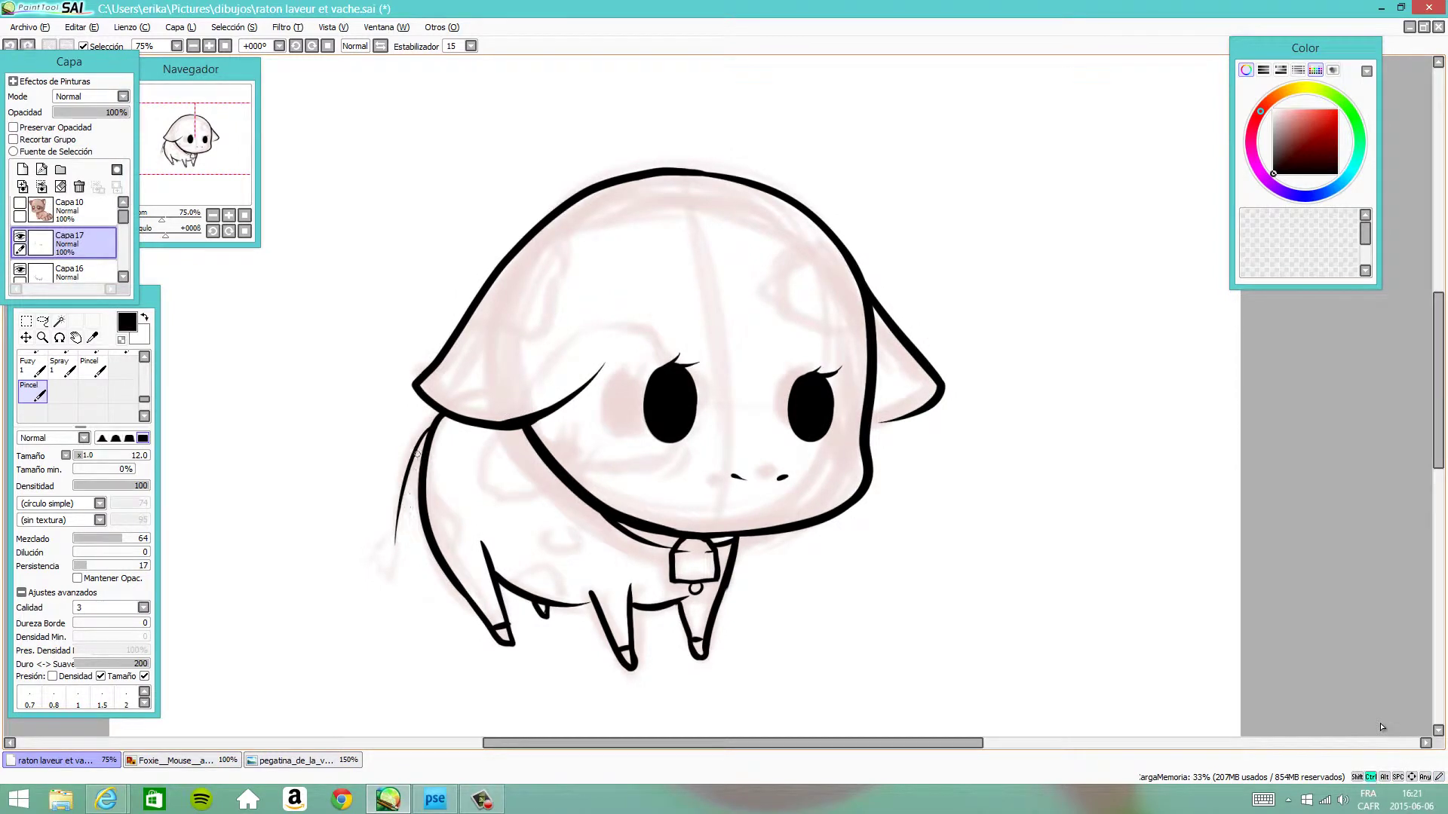
key(ctrl+z)
drag(435, 417, 391, 539)
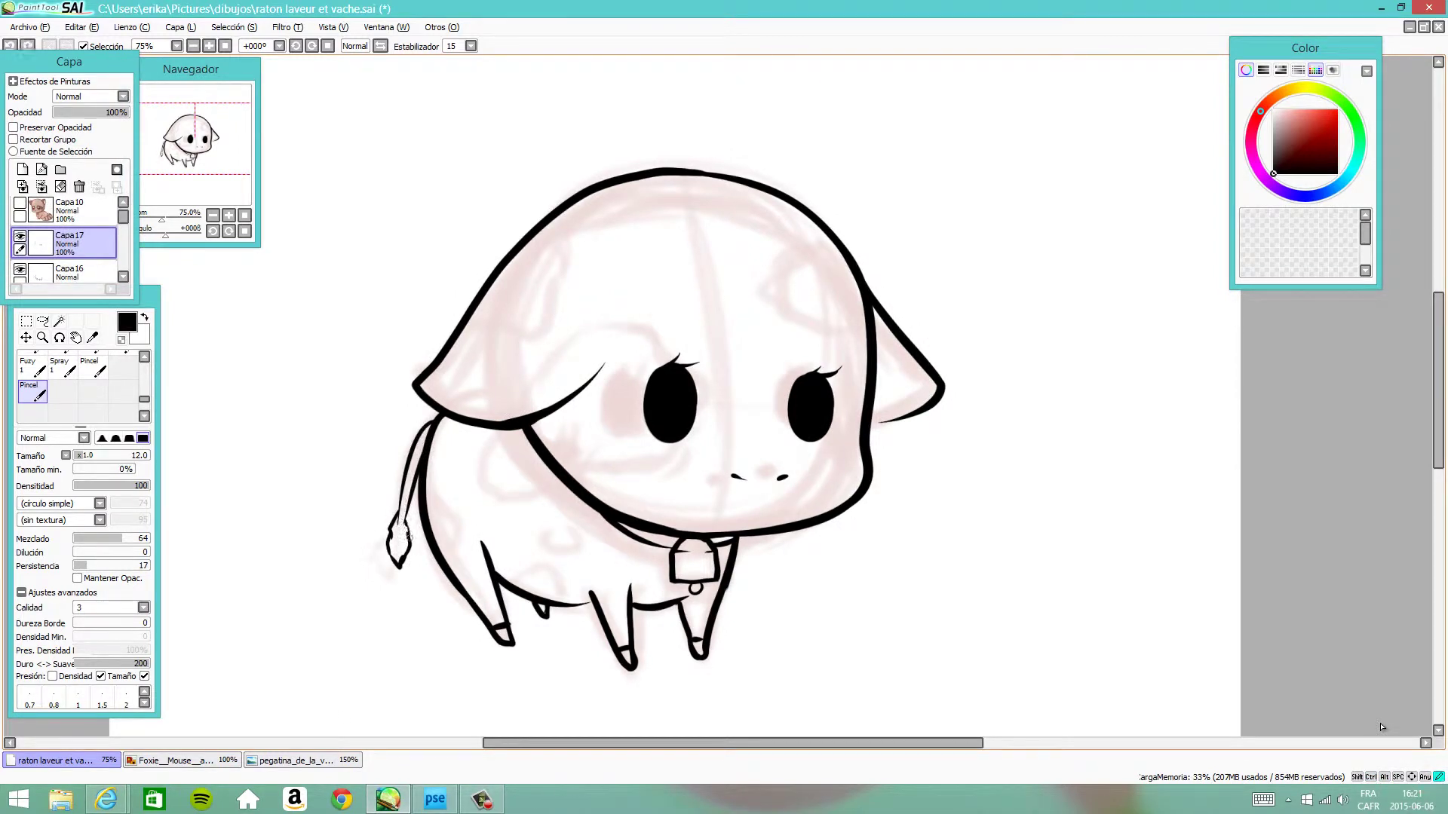
Hide the sketch and fill the head with pale pink on the layer below the line art, using the line art as selection source.
click(32, 384)
click(20, 276)
click(68, 249)
click(678, 264)
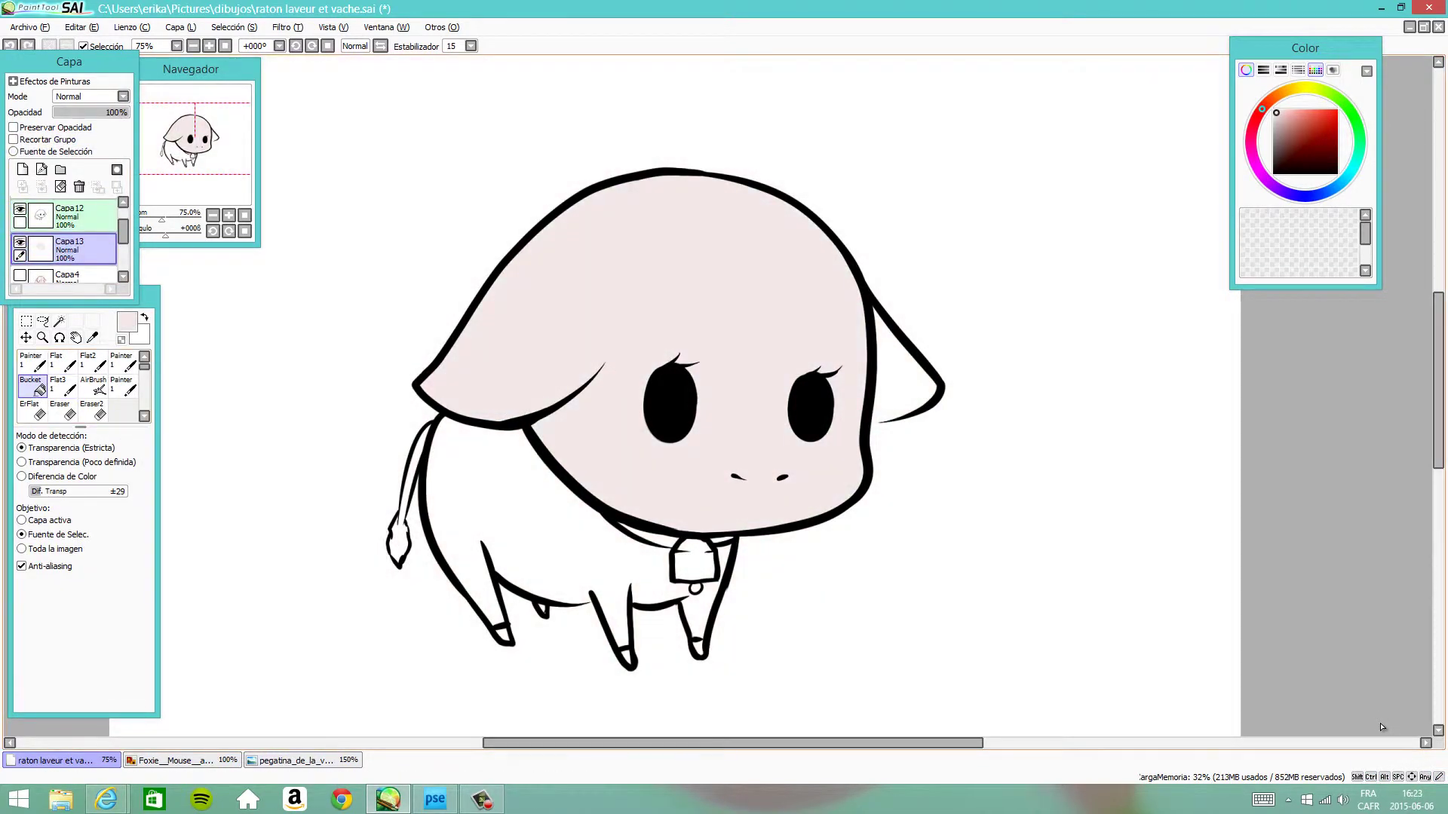
Close the gap in the belly outline on the line art layer with the black Pincel brush at size 12.
click(68, 215)
scroll(75, 384, down, 2)
click(32, 386)
alt+click(564, 585)
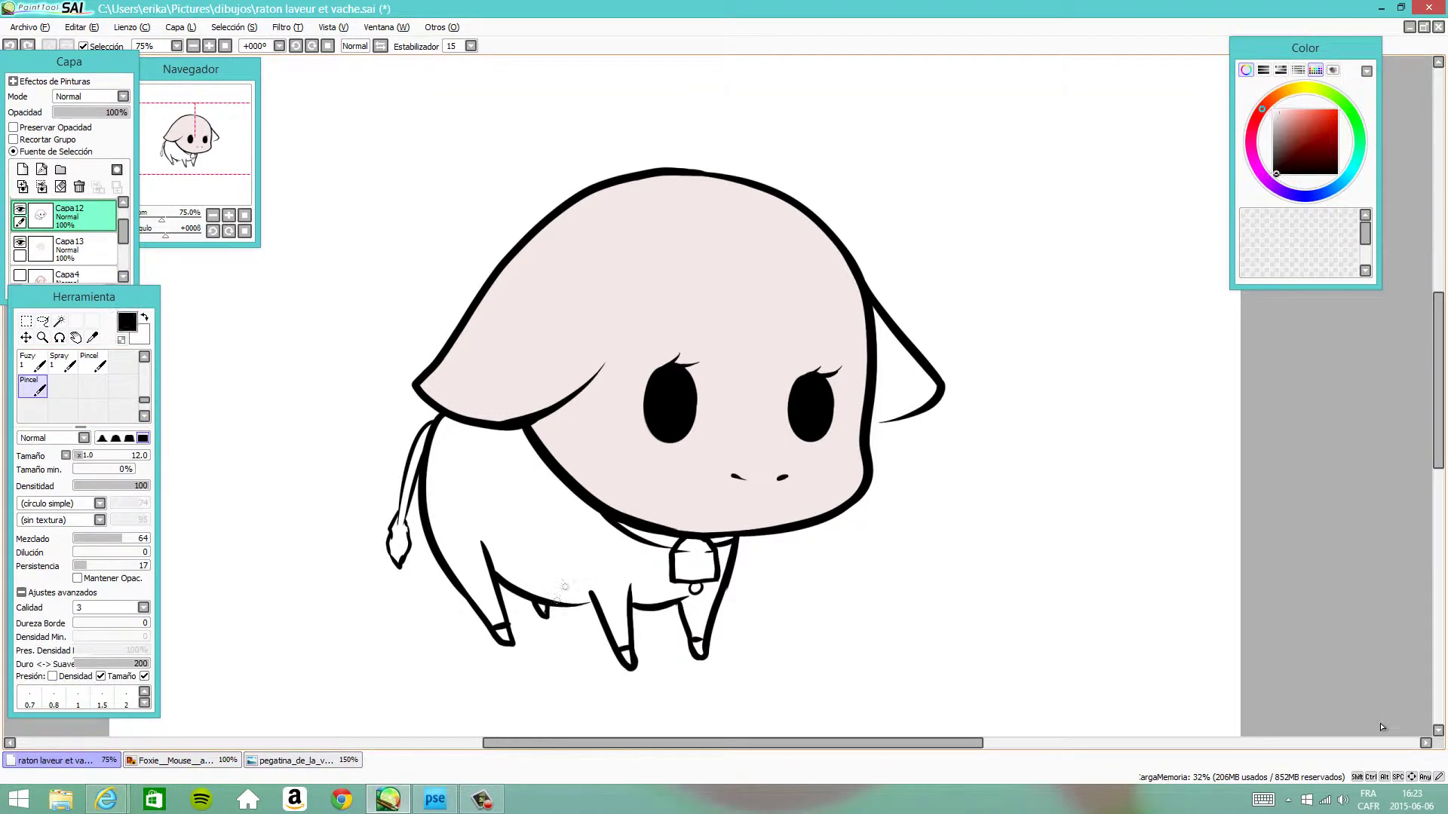
drag(594, 607, 562, 604)
Fill the body, legs and tail with the head's pale pink on the color layer below the line art.
click(68, 247)
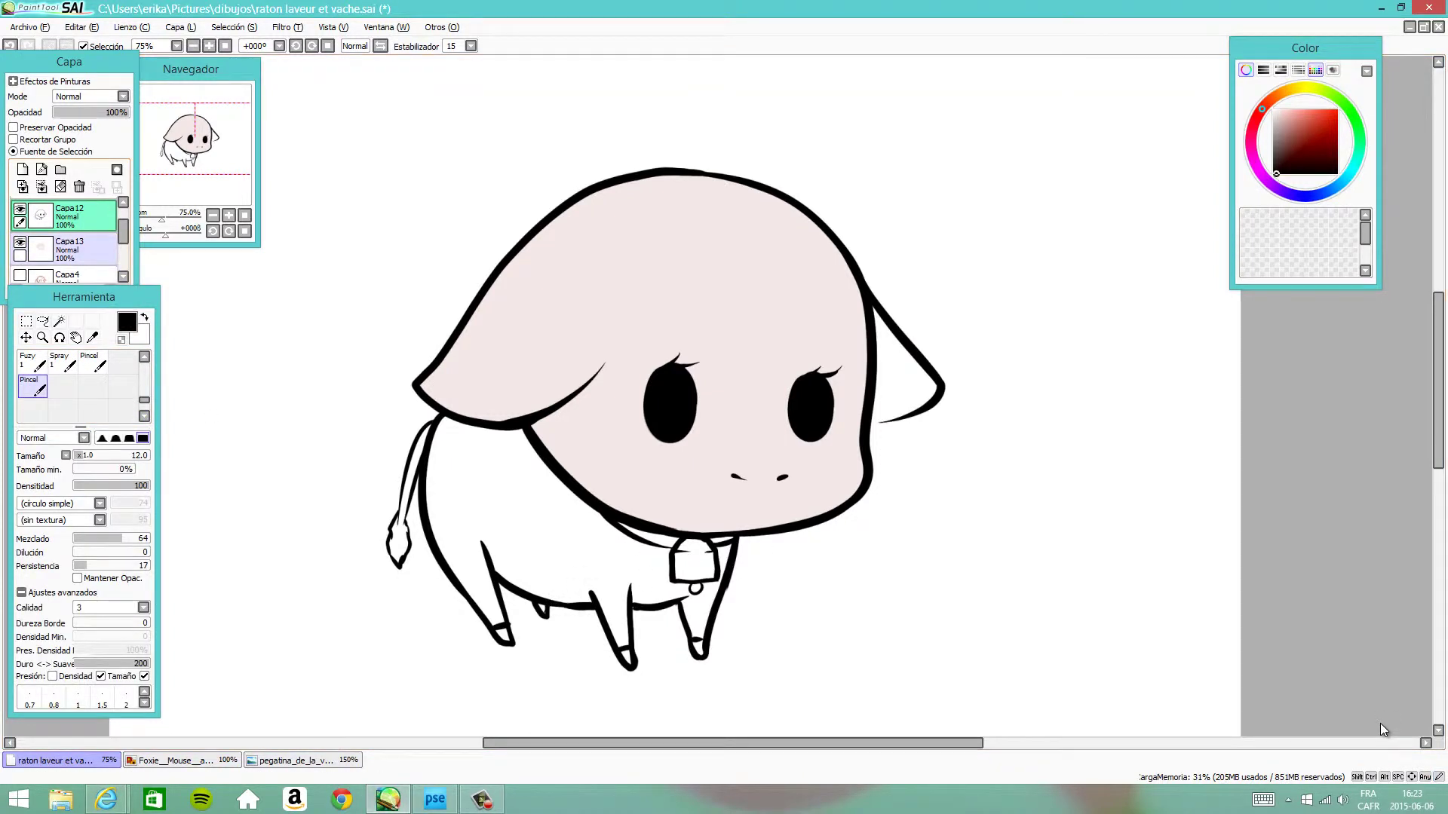
scroll(76, 384, up, 2)
click(31, 384)
alt+click(679, 264)
click(566, 558)
click(413, 483)
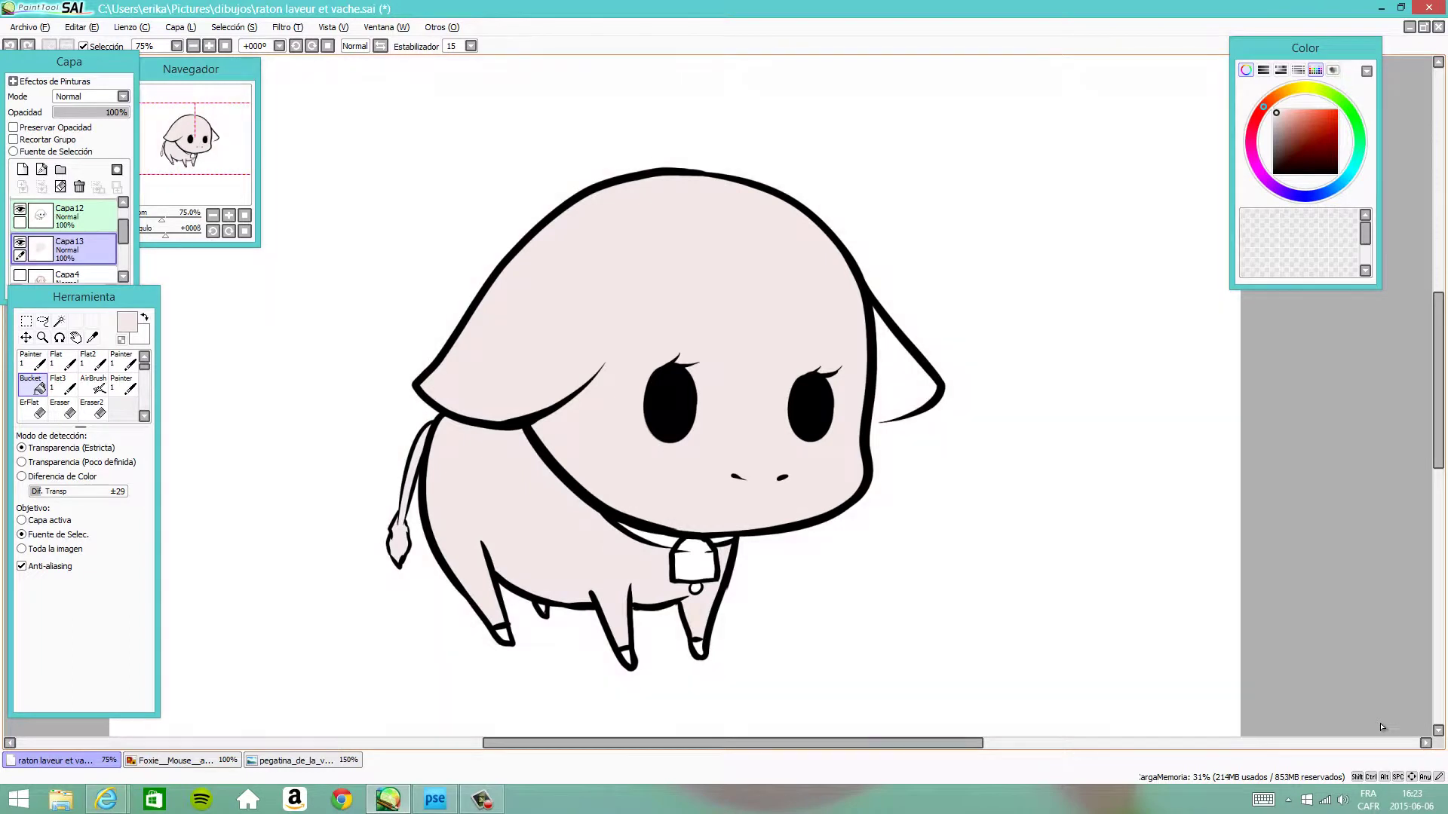
Close the gap in the far ear's lower outline and fill that ear with the same pale pink.
click(68, 214)
click(31, 362)
alt+click(880, 423)
click(67, 247)
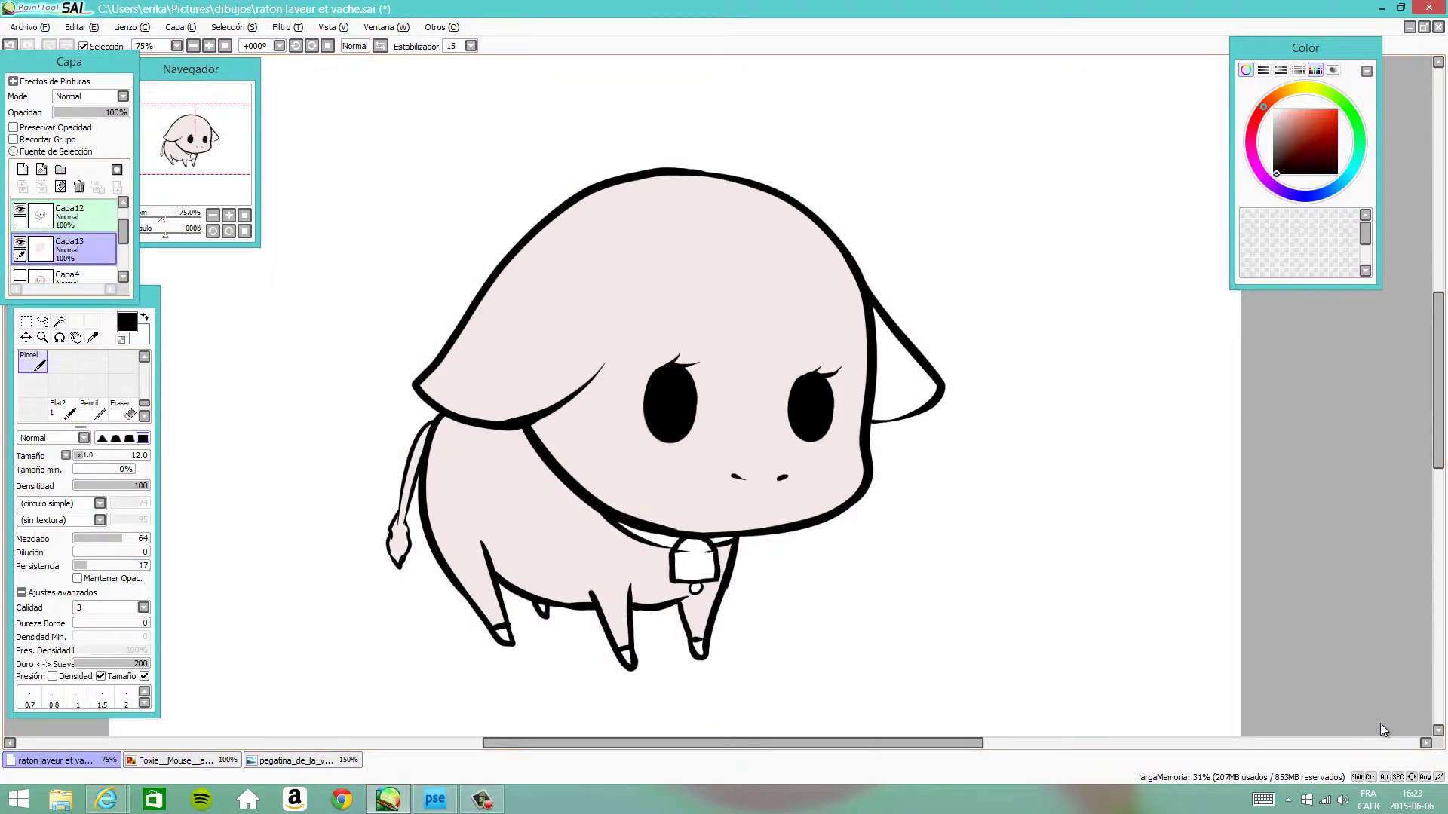
scroll(76, 385, up, 2)
click(31, 385)
alt+click(905, 370)
Paint a dusty purple patch around the near eye on a new layer, with the pale fill hidden and the sketch shown as guide.
click(22, 169)
click(31, 386)
click(1281, 141)
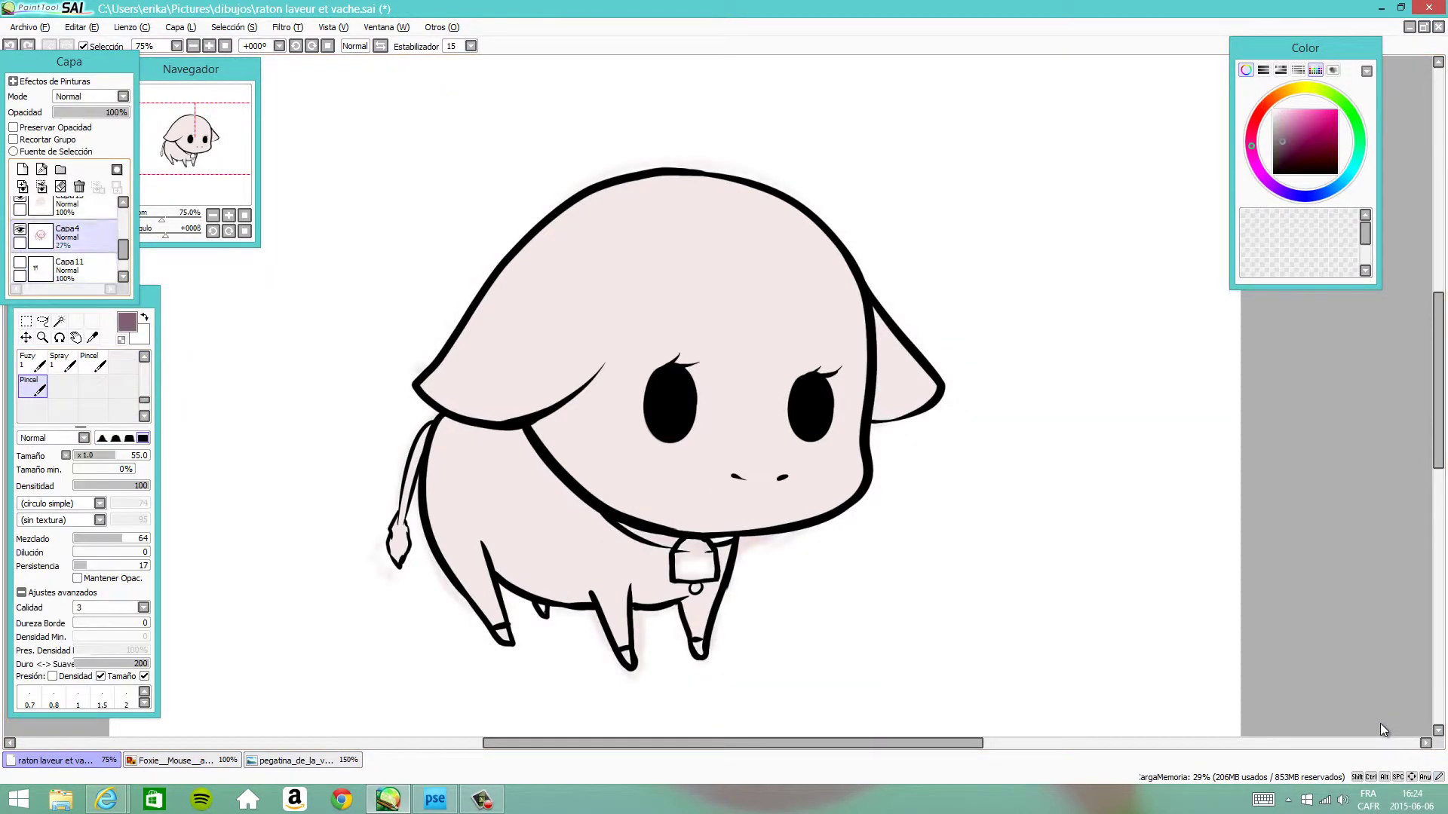
click(19, 242)
click(20, 275)
drag(604, 373, 543, 411)
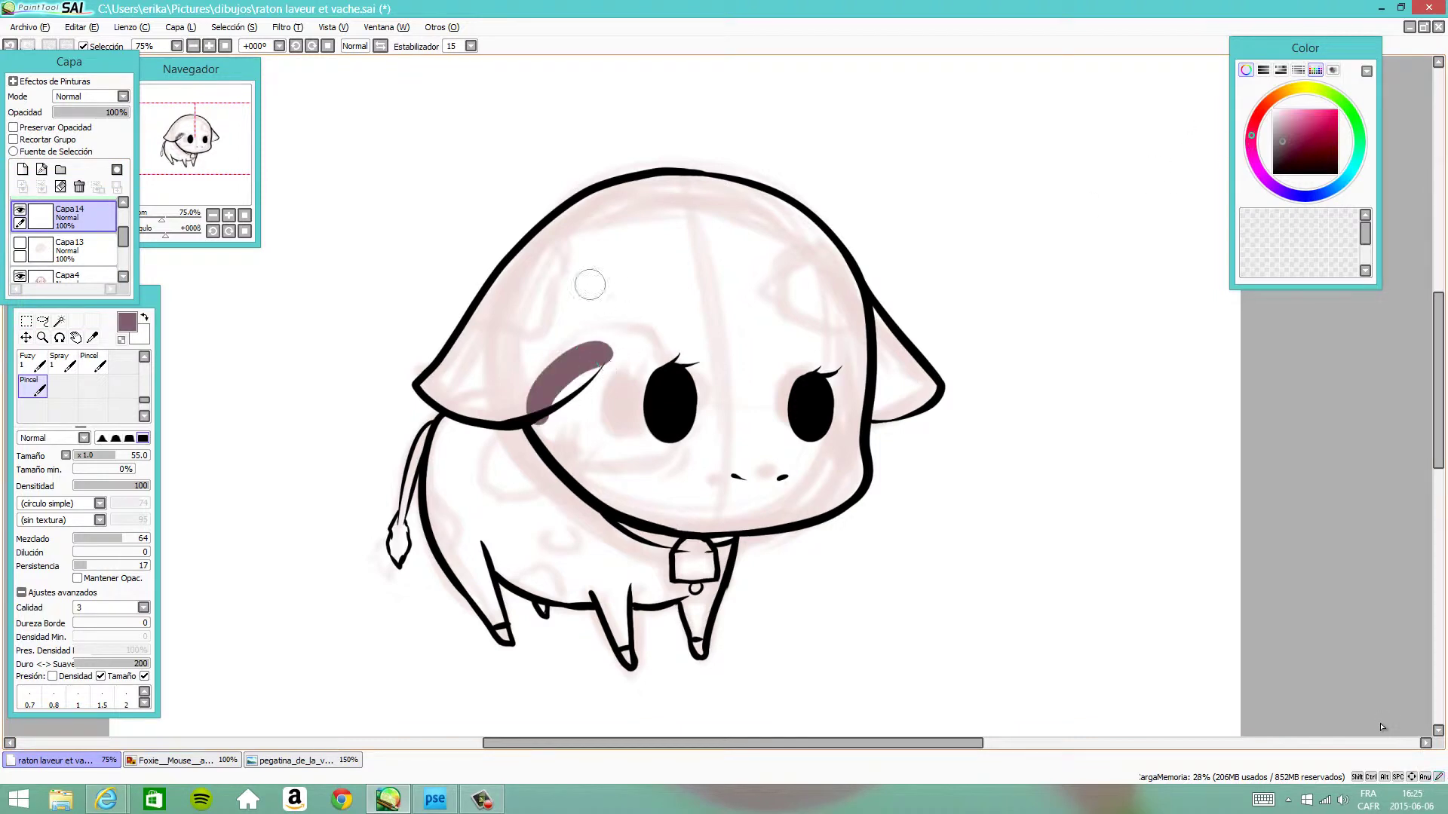
key(ctrl+z)
drag(596, 362, 532, 407)
key(ctrl+z)
key(ctrl+z)
mouse_move(663, 328)
mouse_down()
mouse_move(539, 392)
mouse_move(708, 362)
mouse_move(543, 459)
mouse_move(659, 392)
mouse_up()
Shift the eye patch up and toward the middle of the face, and erase the part that overlaps the near ear.
key(ctrl+t)
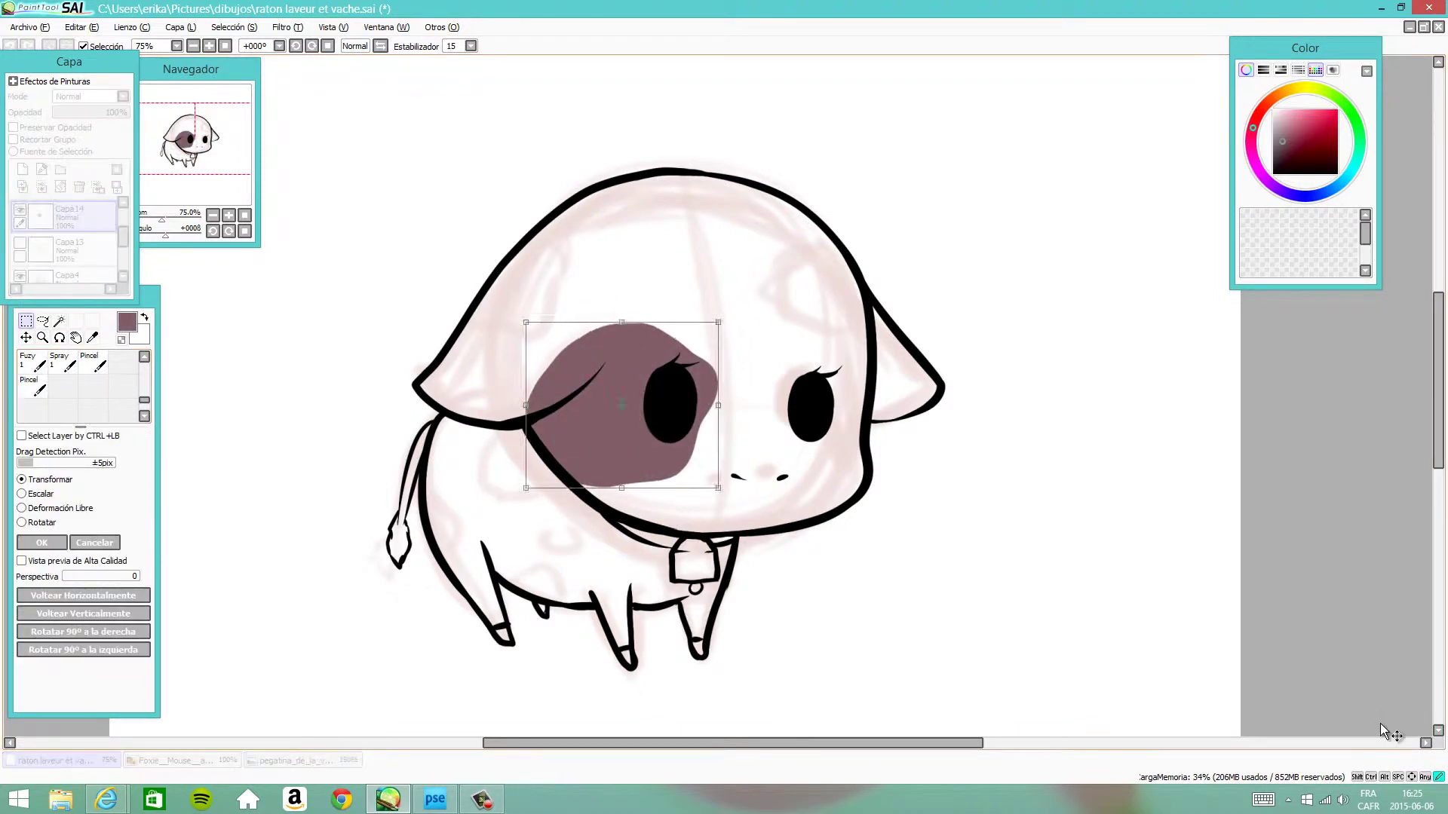
key(Up)
key(Up)
key(Up)
key(Up)
key(Up)
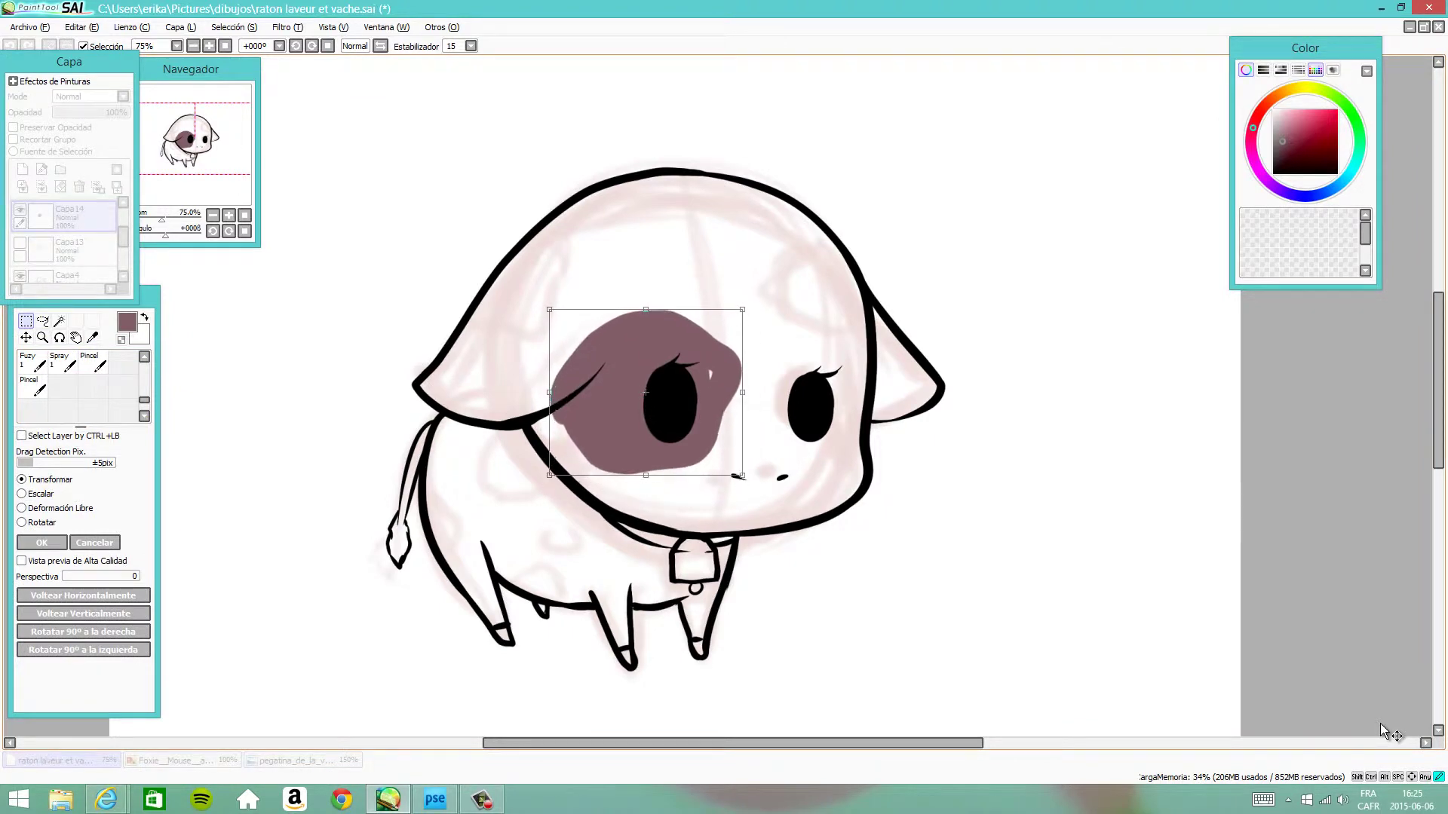
key(Return)
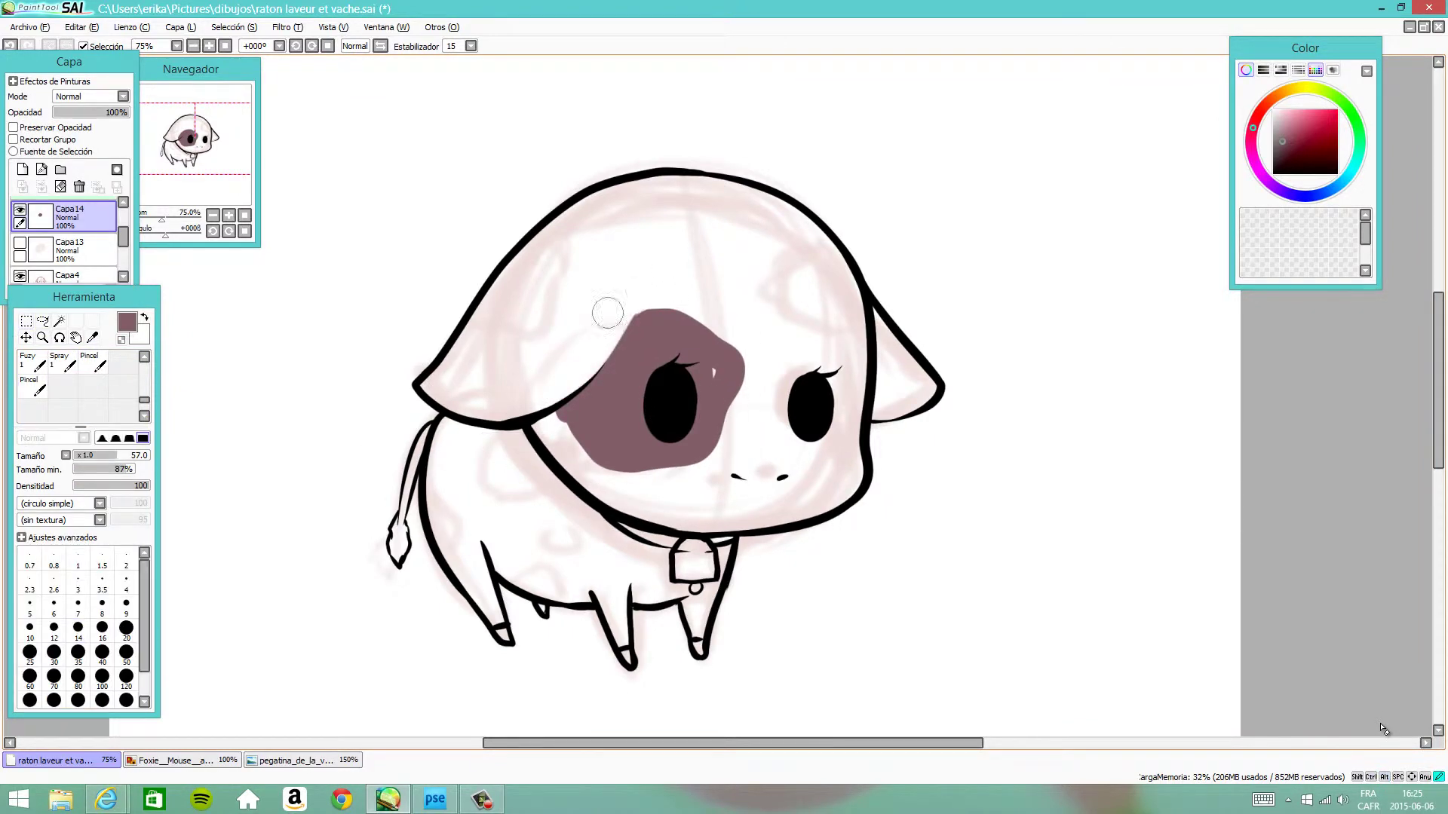
key(b)
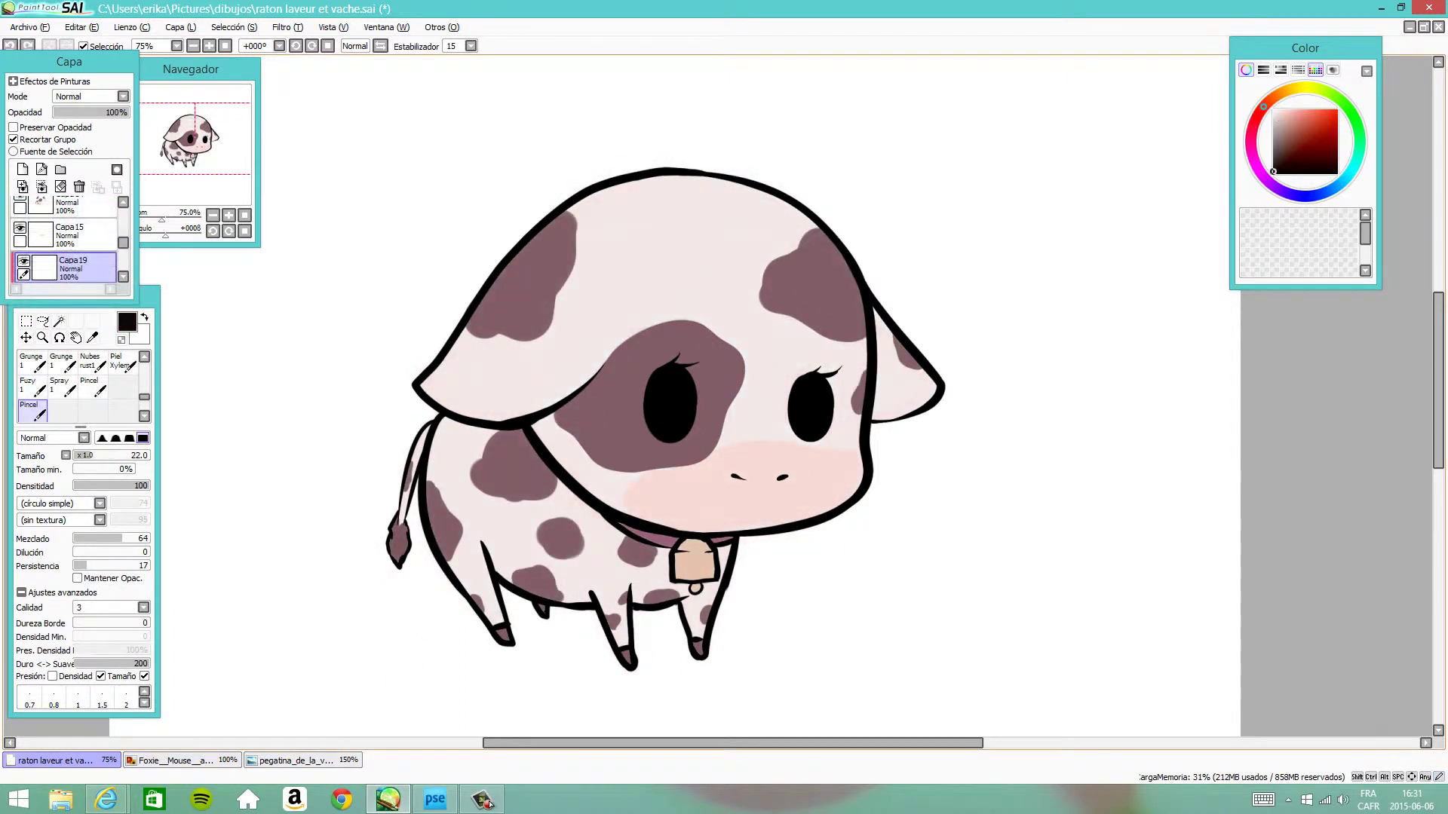
Shade the far side of the face, the far ear and the top of the head in darker pink with the Pincel brush at size 30.
alt+click(849, 361)
mouse_move(858, 339)
mouse_down()
mouse_move(850, 450)
mouse_move(849, 417)
mouse_move(867, 417)
mouse_up()
drag(884, 321, 890, 407)
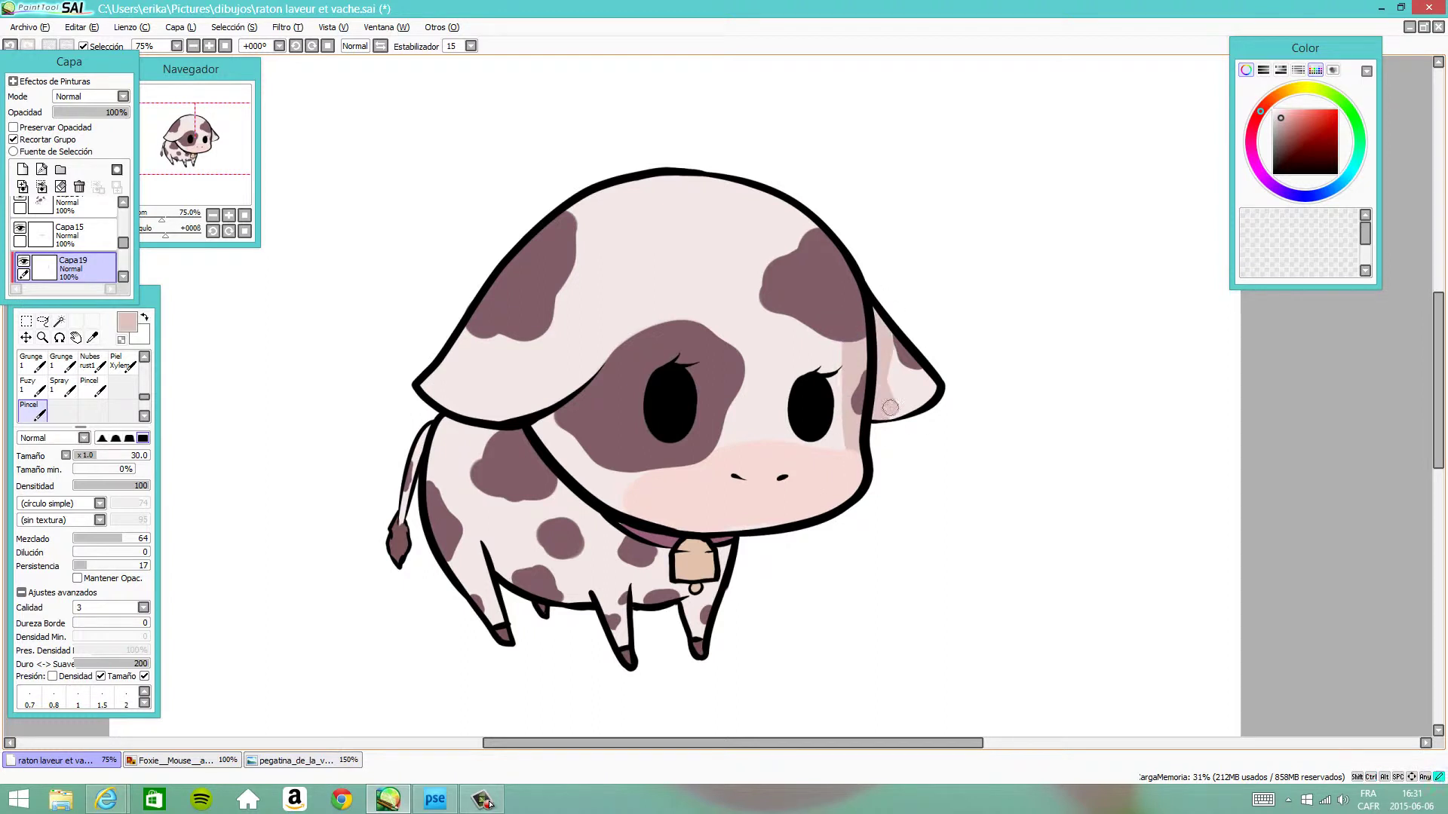
mouse_move(818, 198)
mouse_down()
mouse_move(754, 226)
mouse_move(713, 188)
mouse_up()
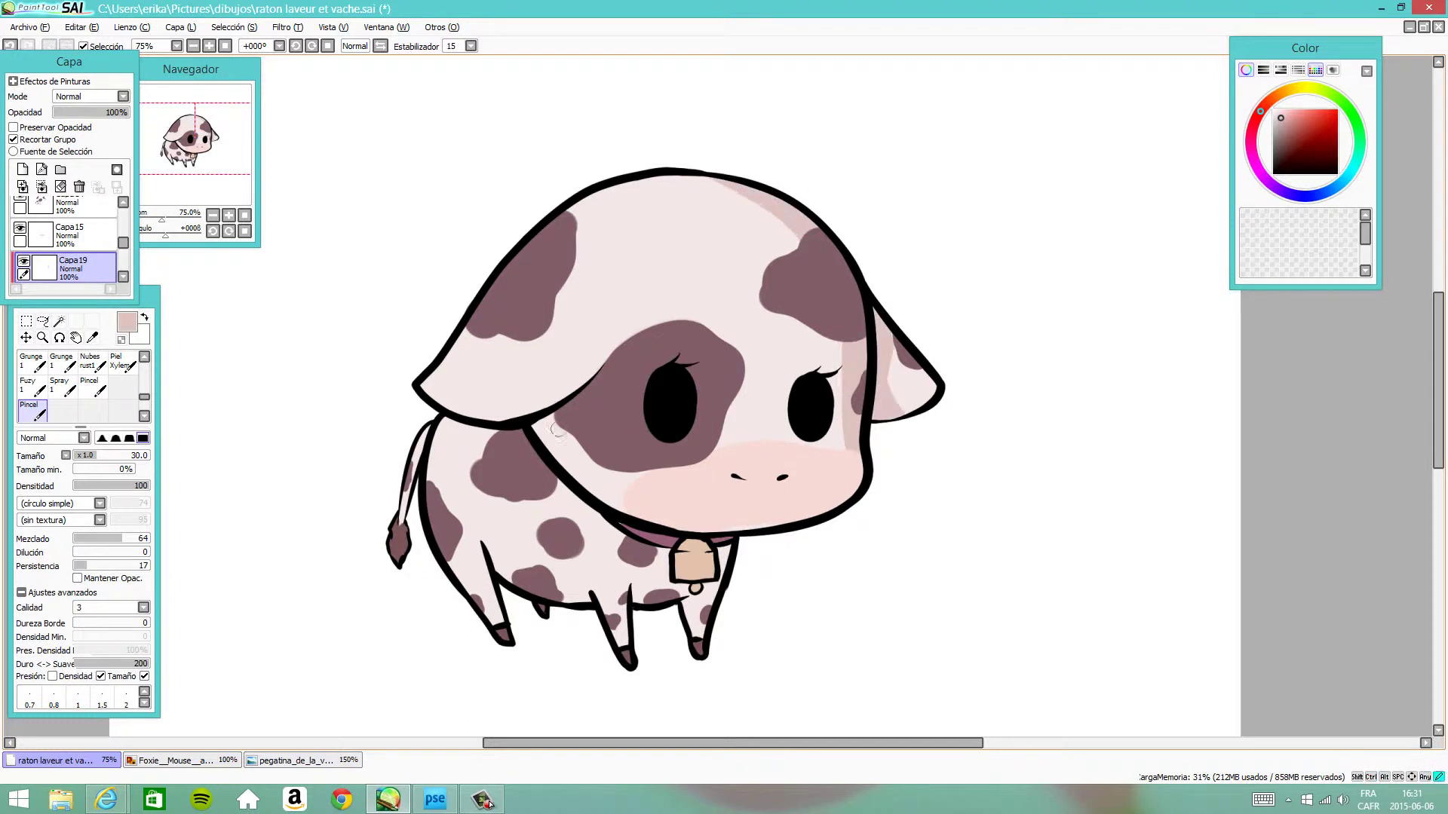
Shade the cheek under the near ear, the chest and far front leg, the back below the ear and the belly in darker pink.
mouse_move(557, 430)
mouse_down()
mouse_move(549, 460)
mouse_move(551, 434)
mouse_move(599, 427)
mouse_up()
mouse_move(731, 551)
mouse_down()
mouse_move(718, 586)
mouse_move(681, 609)
mouse_up()
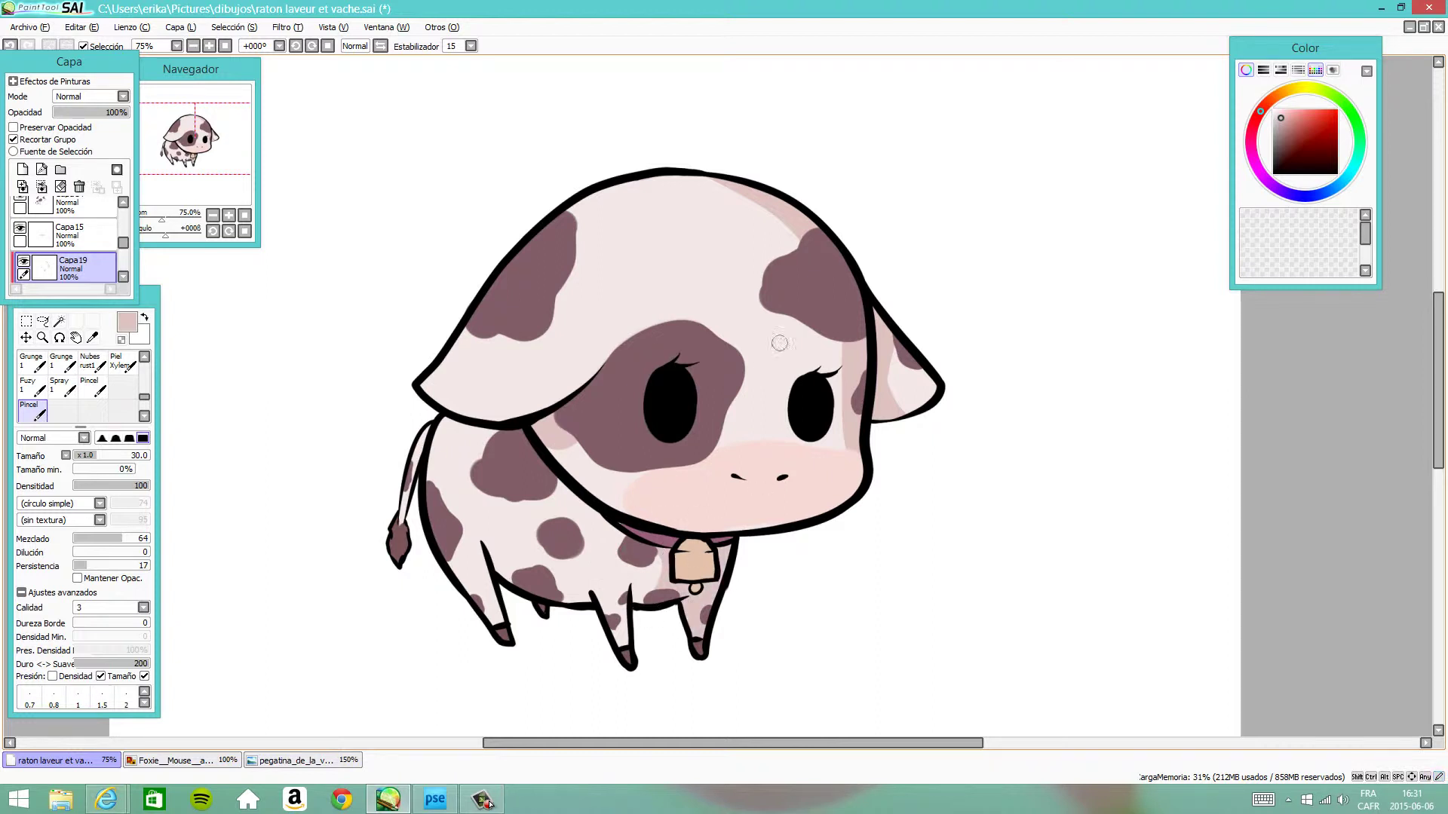
drag(453, 424, 494, 443)
drag(520, 598, 585, 595)
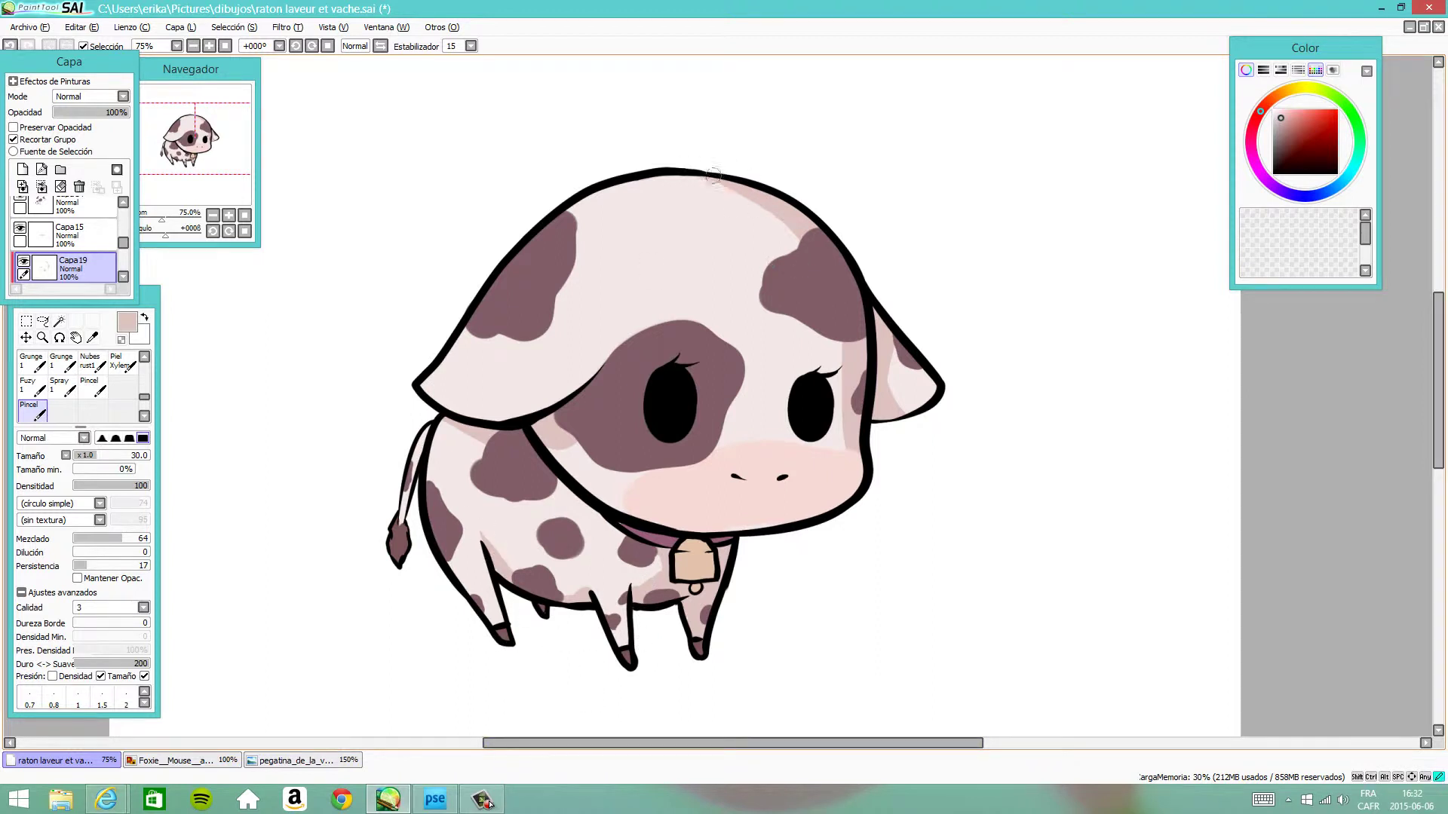
Add a new clipped layer and accent the pink shadow edges in a deeper pink with the brush at size 9.
key(ctrl+shift+n)
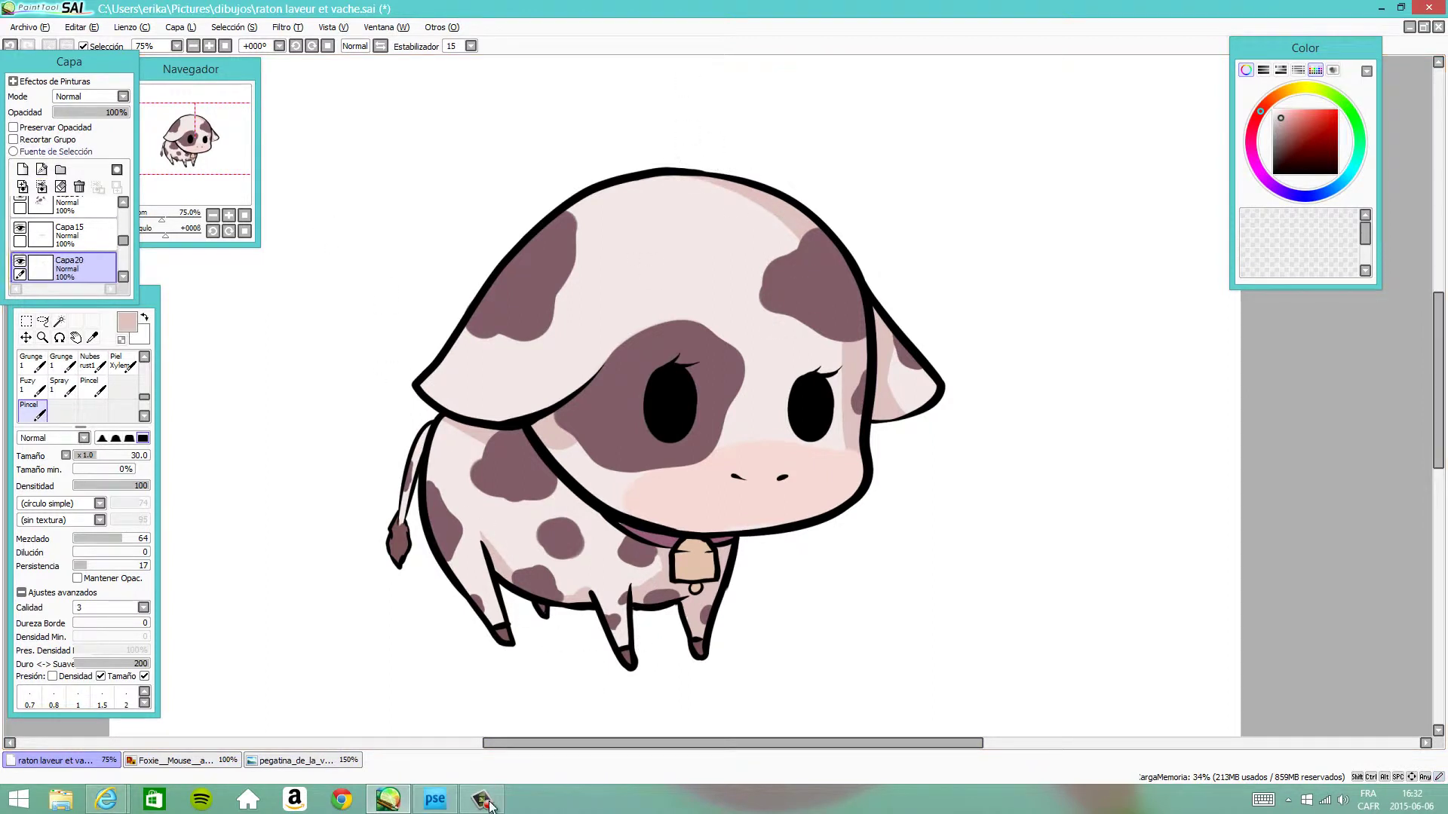
alt+click(712, 180)
key(bracketleft)
key(bracketleft)
key(bracketleft)
key(bracketleft)
key(bracketleft)
key(bracketleft)
key(bracketleft)
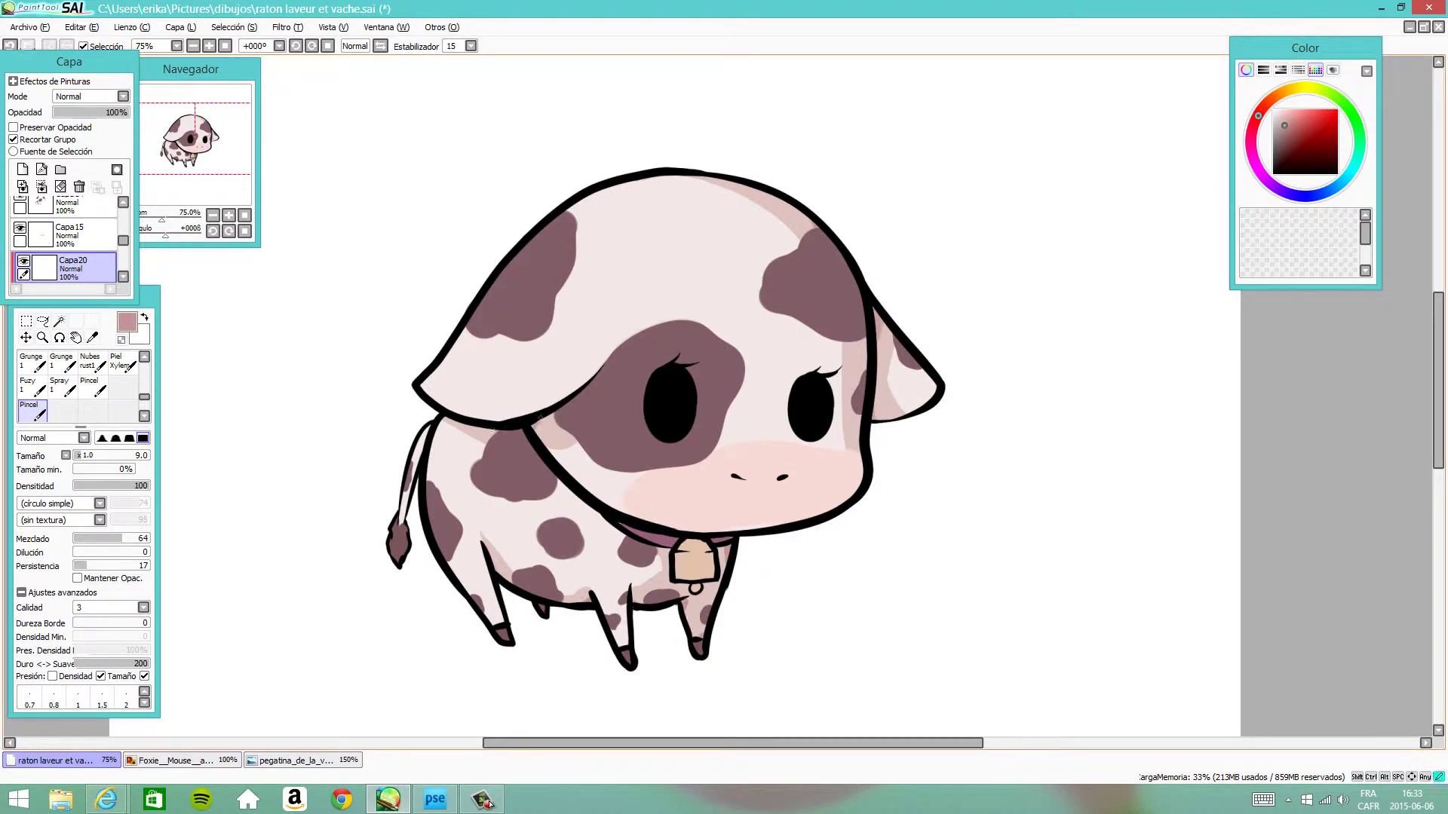
Lock the opacity of the shadow layer and tint the shadows on the far side of the face and under the near ear pinker.
key(Page_Down)
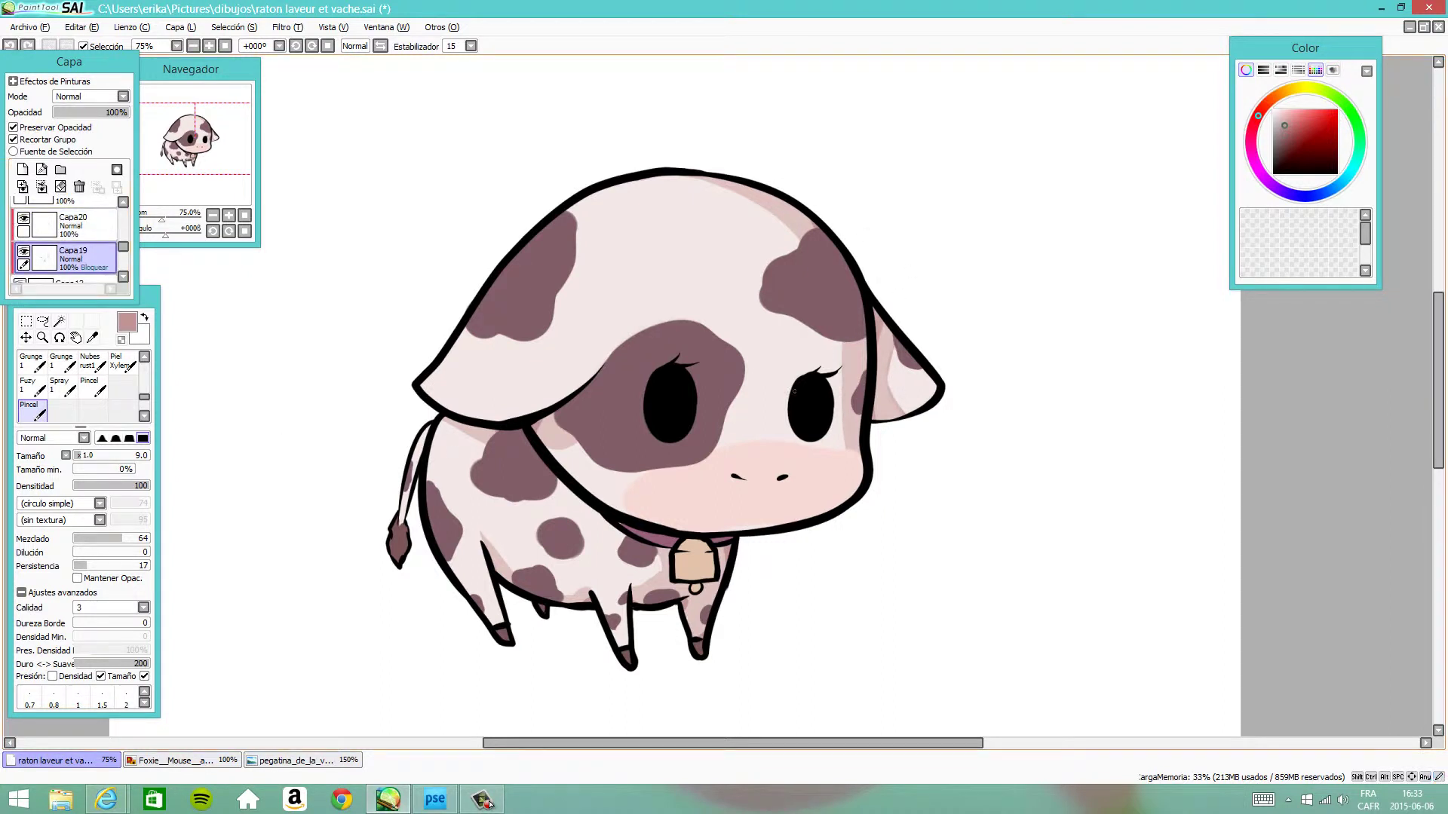
alt+click(843, 324)
drag(842, 324, 843, 324)
alt+click(838, 331)
drag(473, 443, 548, 451)
Create a clipped layer above the base fill and paint a near-white highlight on the near ear's tip with the brush at size 23.
key(ctrl+shift+n)
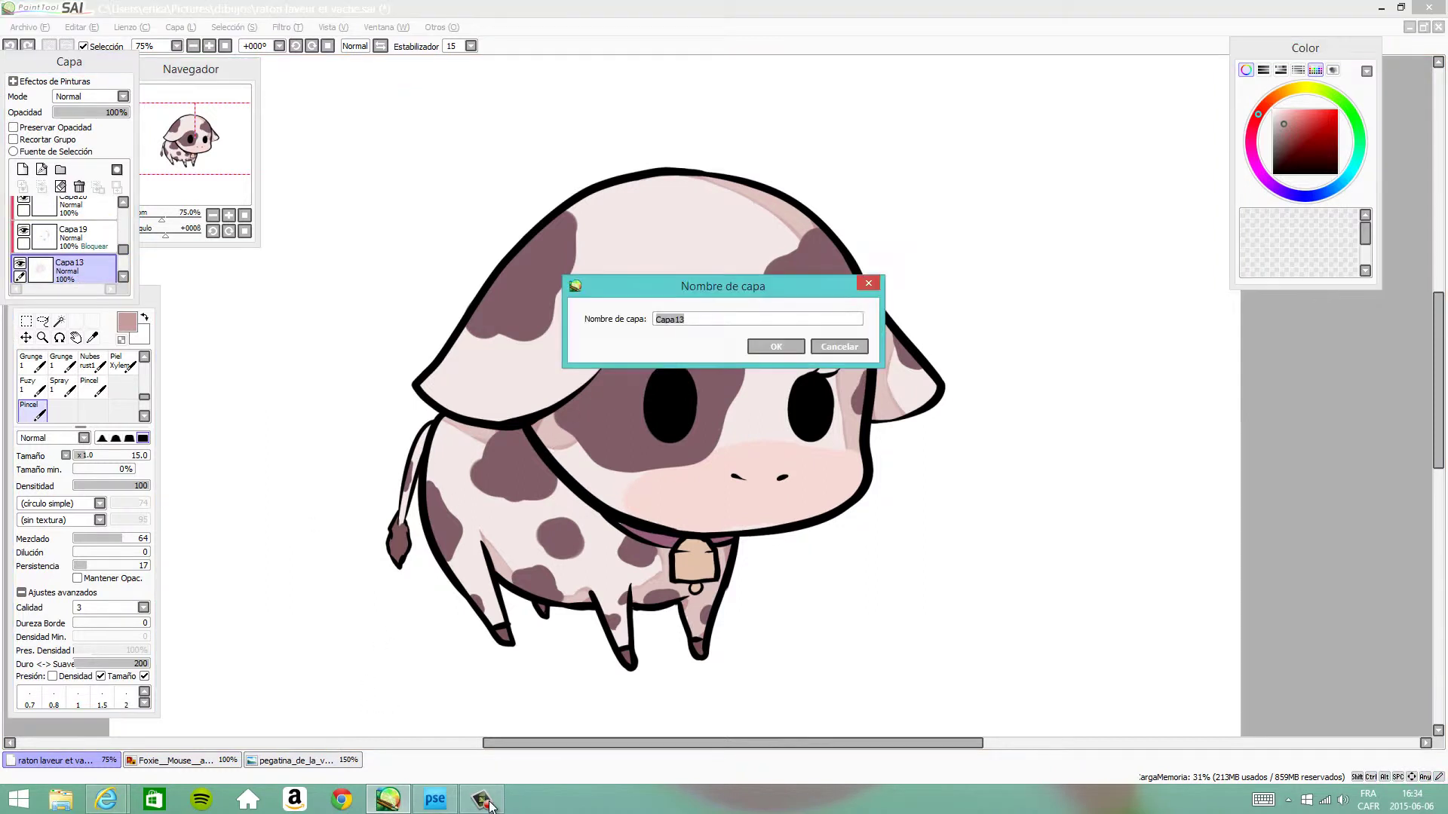
key(Return)
alt+click(812, 204)
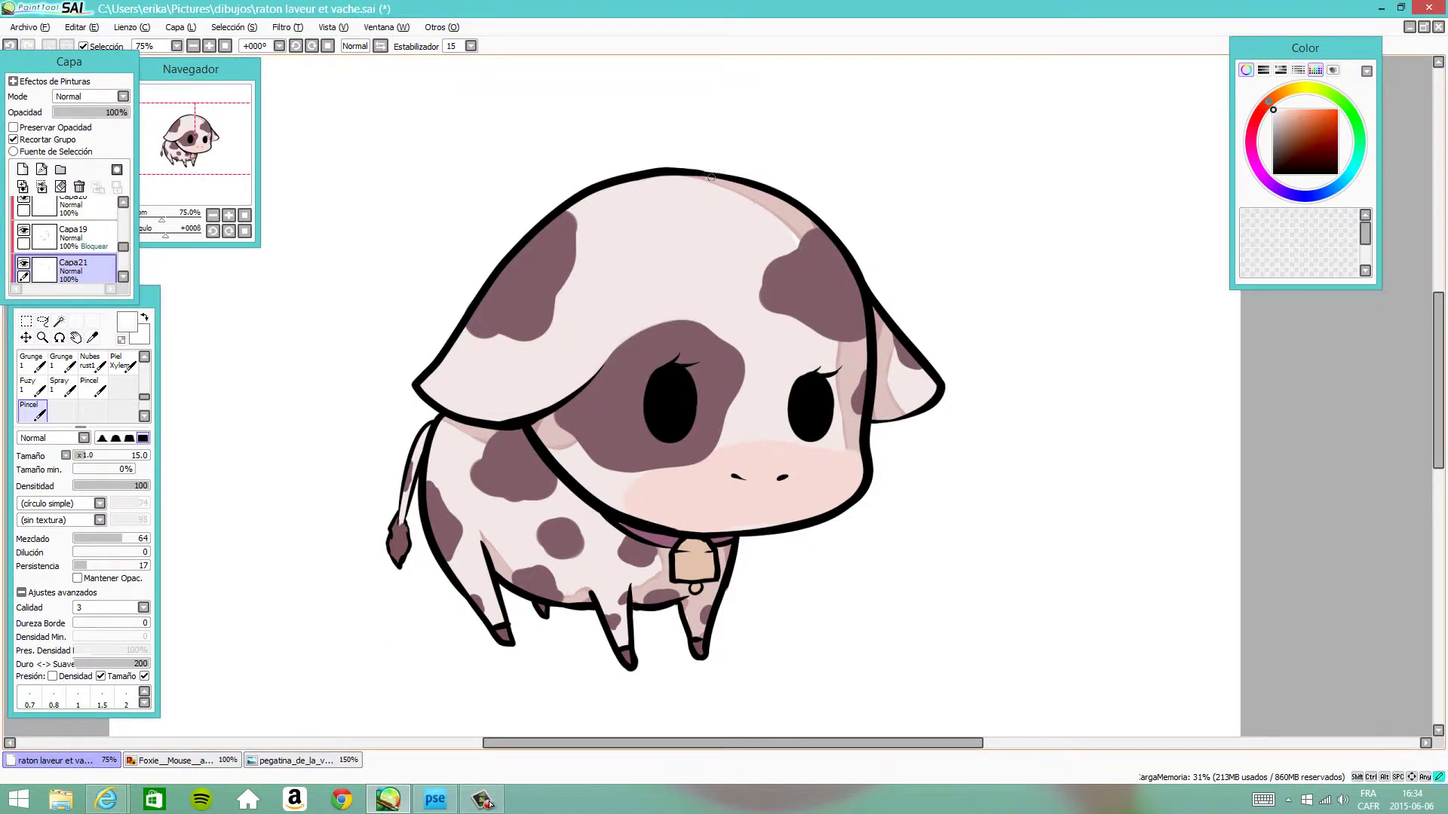
key(bracketright)
key(bracketright)
drag(439, 371, 471, 418)
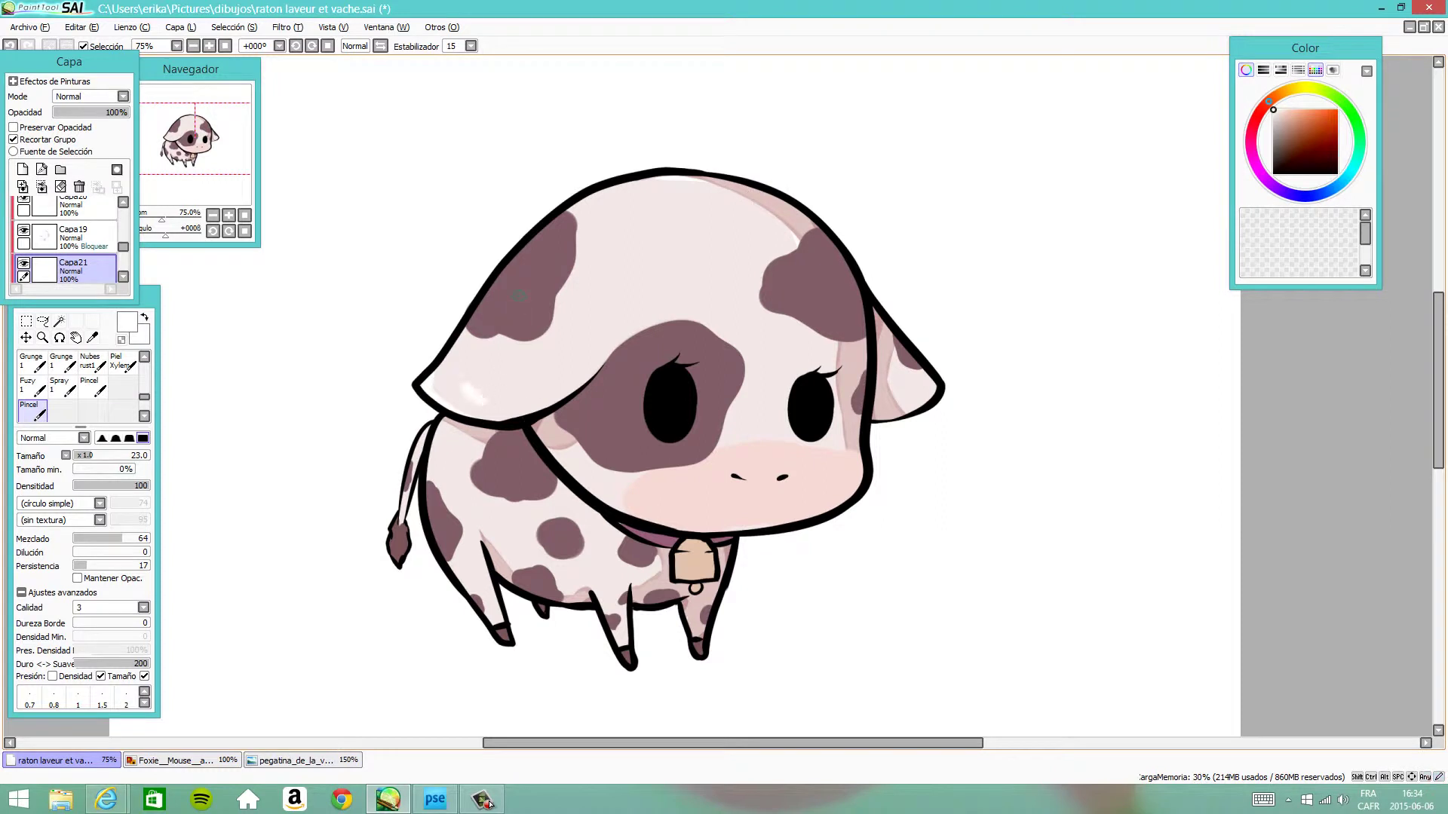
Refine the near ear's highlight and paint a glossy near-white highlight with a small dot on the upper forehead.
alt+click(490, 355)
drag(431, 386, 483, 396)
drag(743, 249, 757, 212)
key(ctrl+z)
key(ctrl+z)
key(ctrl+z)
key(ctrl+y)
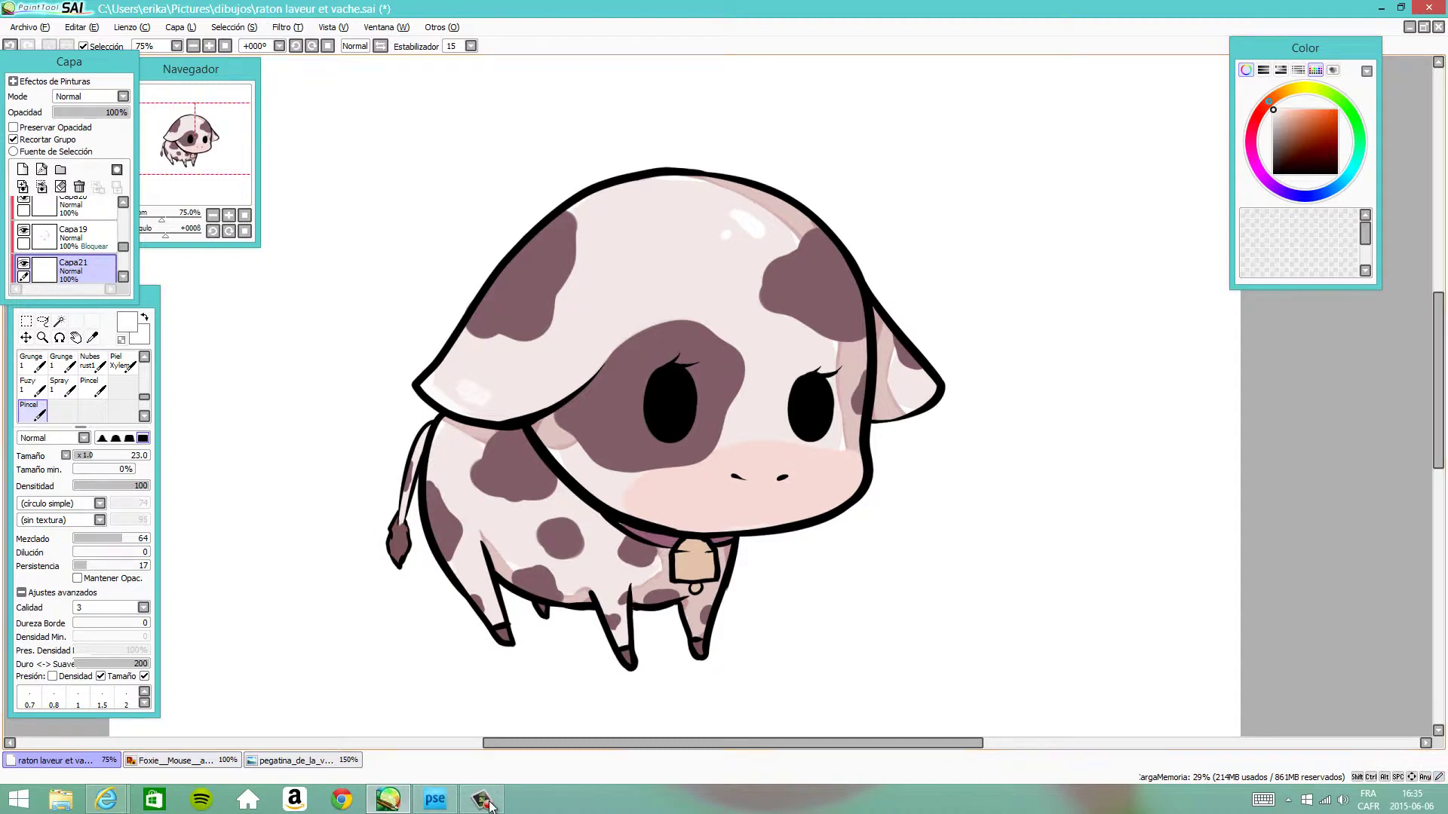
Shade the far lower edge of the muzzle in darker pink with the brush at size 23.
click(73, 234)
alt+click(466, 439)
click(14, 127)
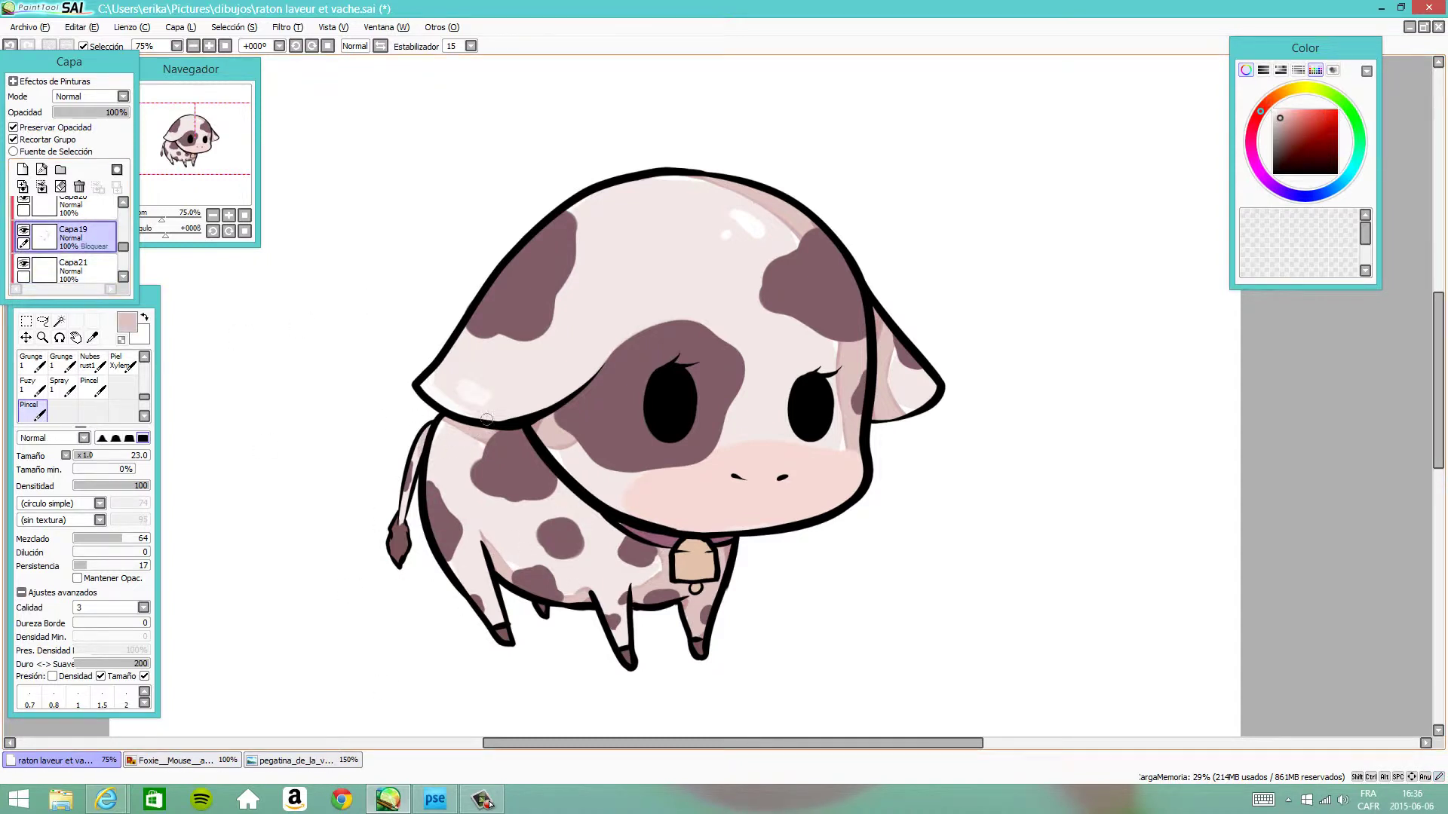
key(ctrl+z)
alt+click(850, 475)
mouse_move(850, 452)
mouse_down()
mouse_move(850, 492)
mouse_move(852, 441)
mouse_move(807, 518)
mouse_up()
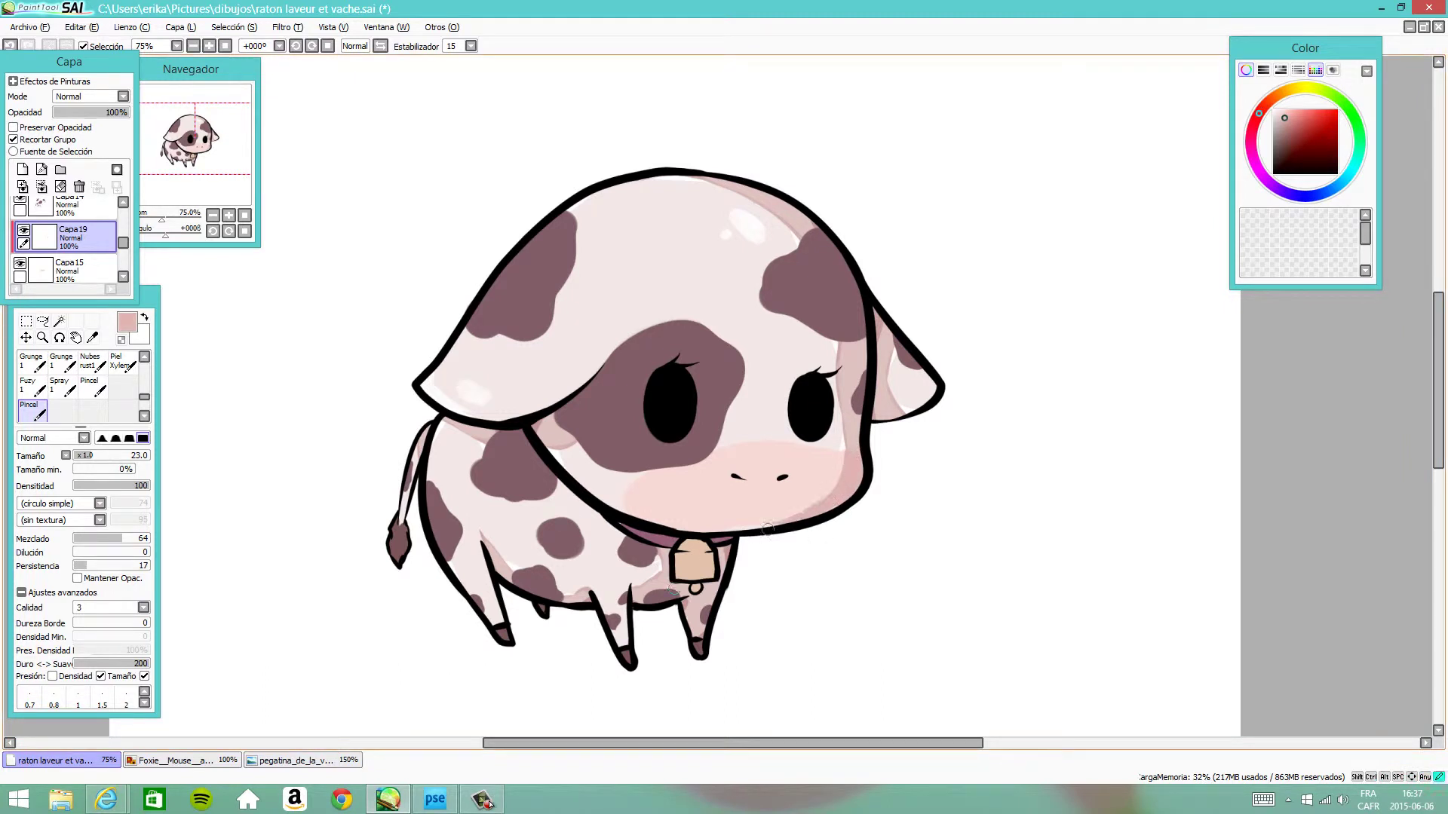
Accent the muzzle shadow's edge on a new clipped layer at brush size 11, and lock the opacity of the muzzle shadow layer.
click(22, 169)
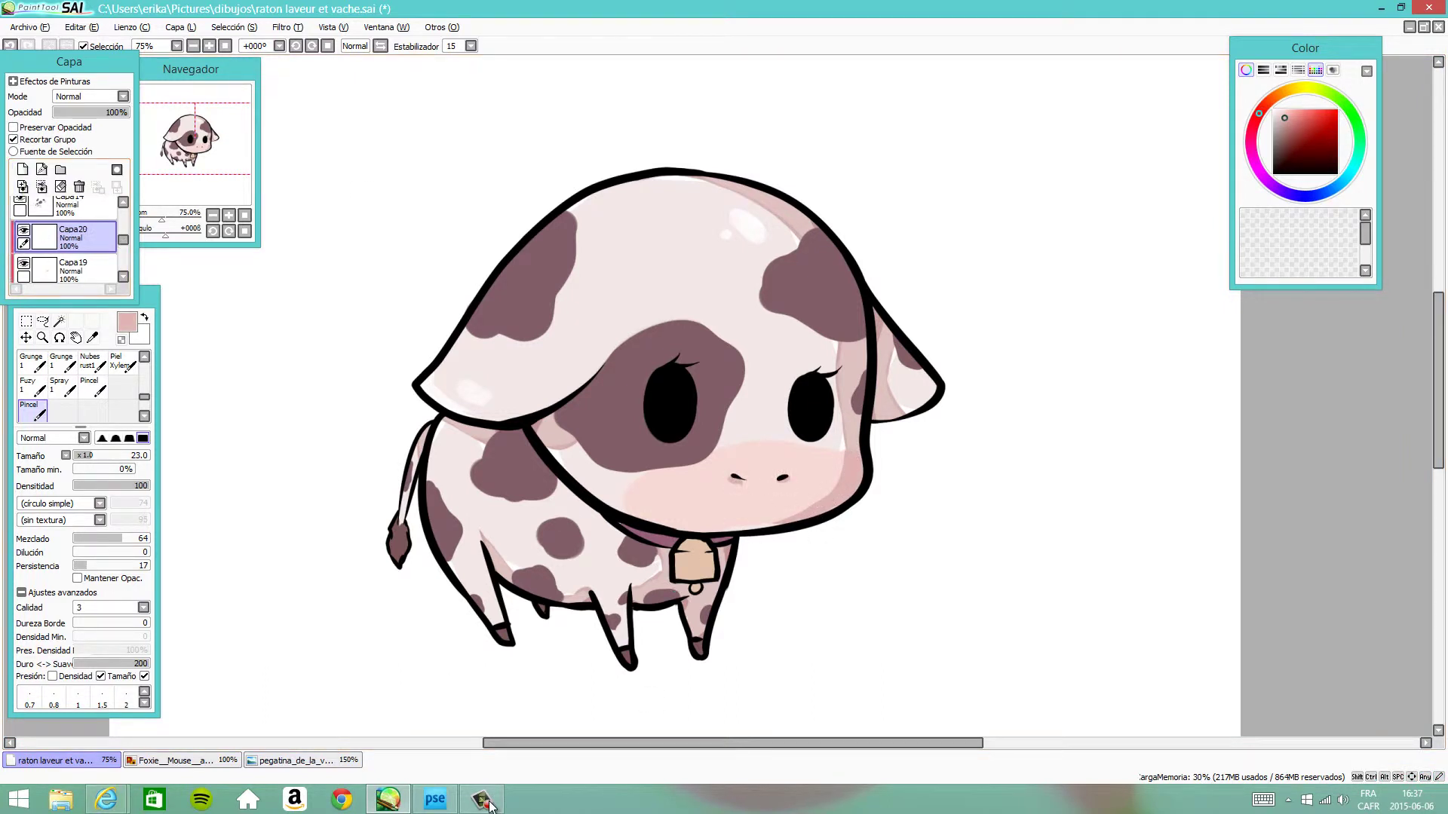
alt+click(852, 481)
click(71, 267)
click(12, 127)
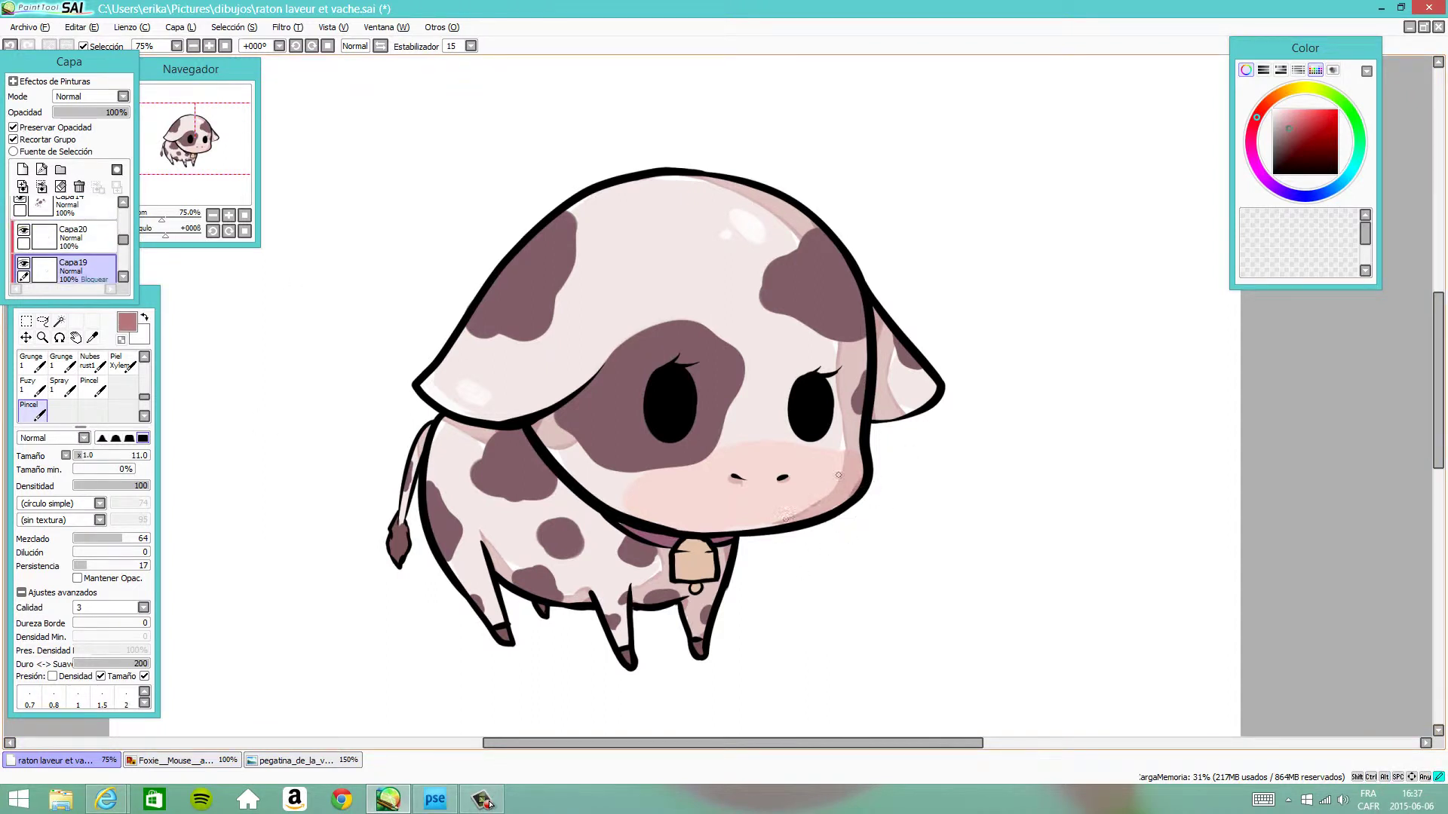
Paint pale pink highlights on the muzzle on a new clipped layer with the brush at size 10.
click(23, 169)
alt+click(843, 471)
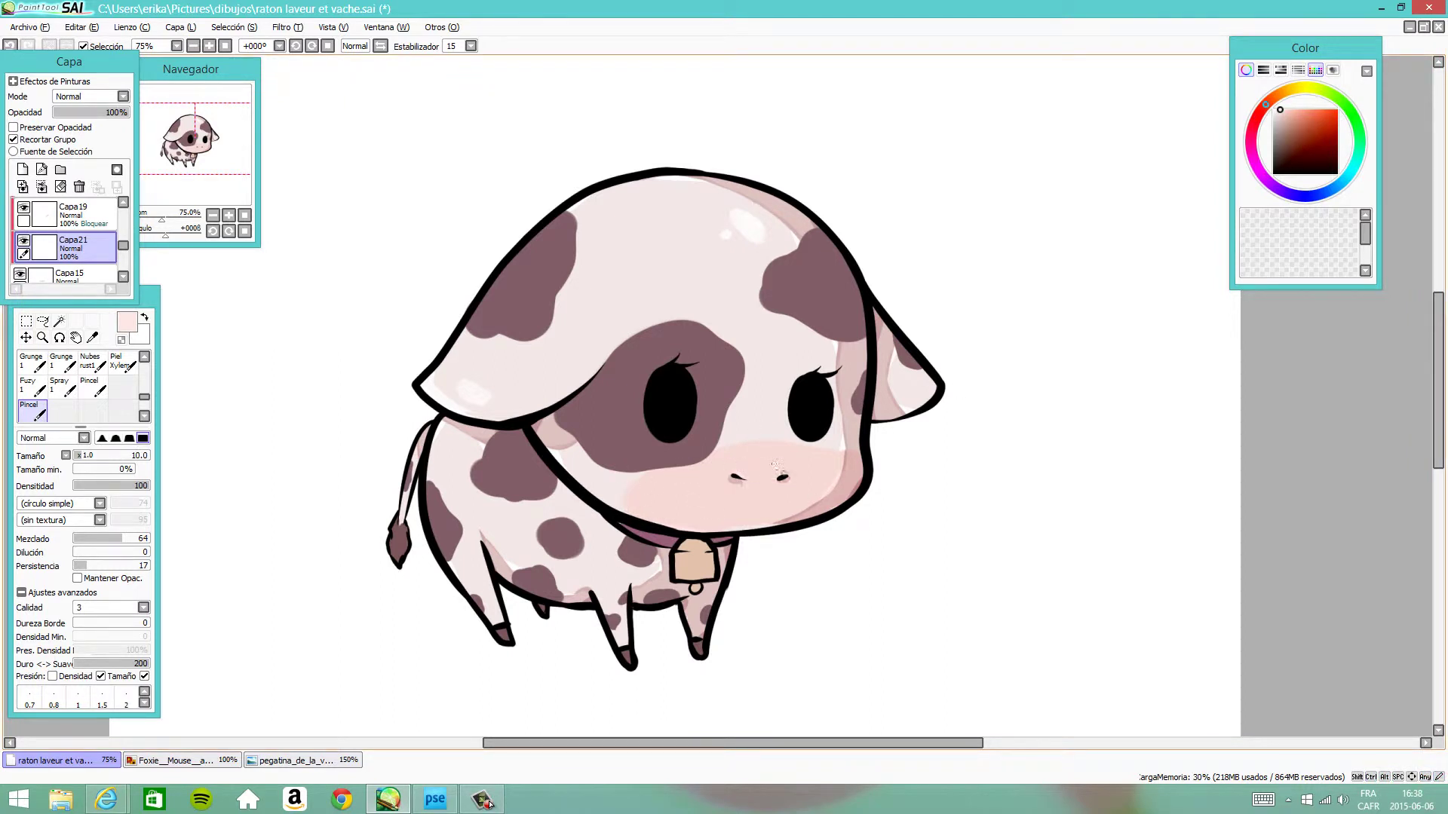
click(71, 211)
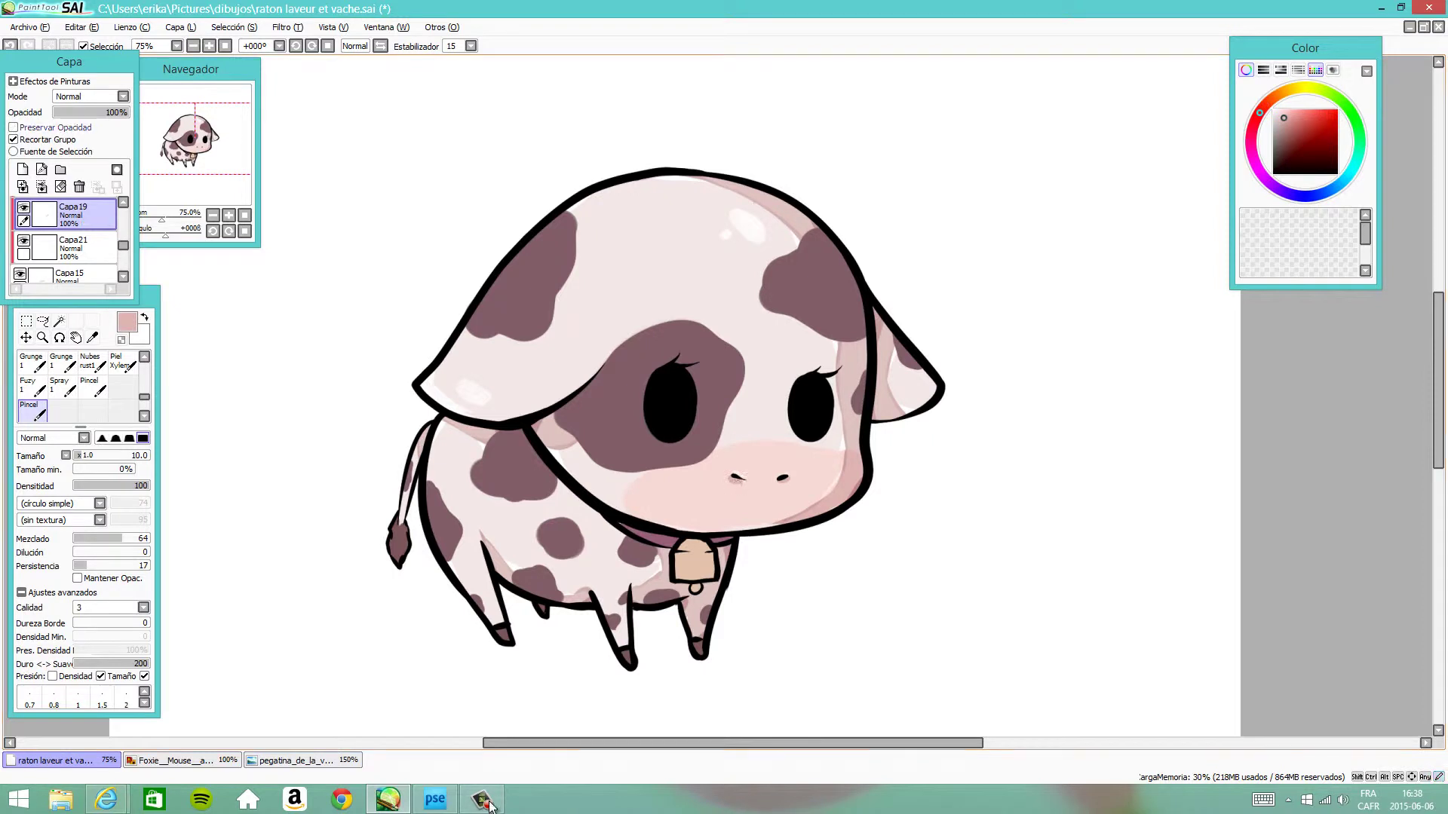
Shade the spots on the head's far side, cheek, back and belly in dark purple at brush size 33, and accent the shadow edges at size 13.
alt+click(781, 477)
mouse_move(797, 220)
mouse_down()
mouse_move(834, 294)
mouse_move(838, 259)
mouse_move(806, 215)
mouse_move(857, 392)
mouse_up()
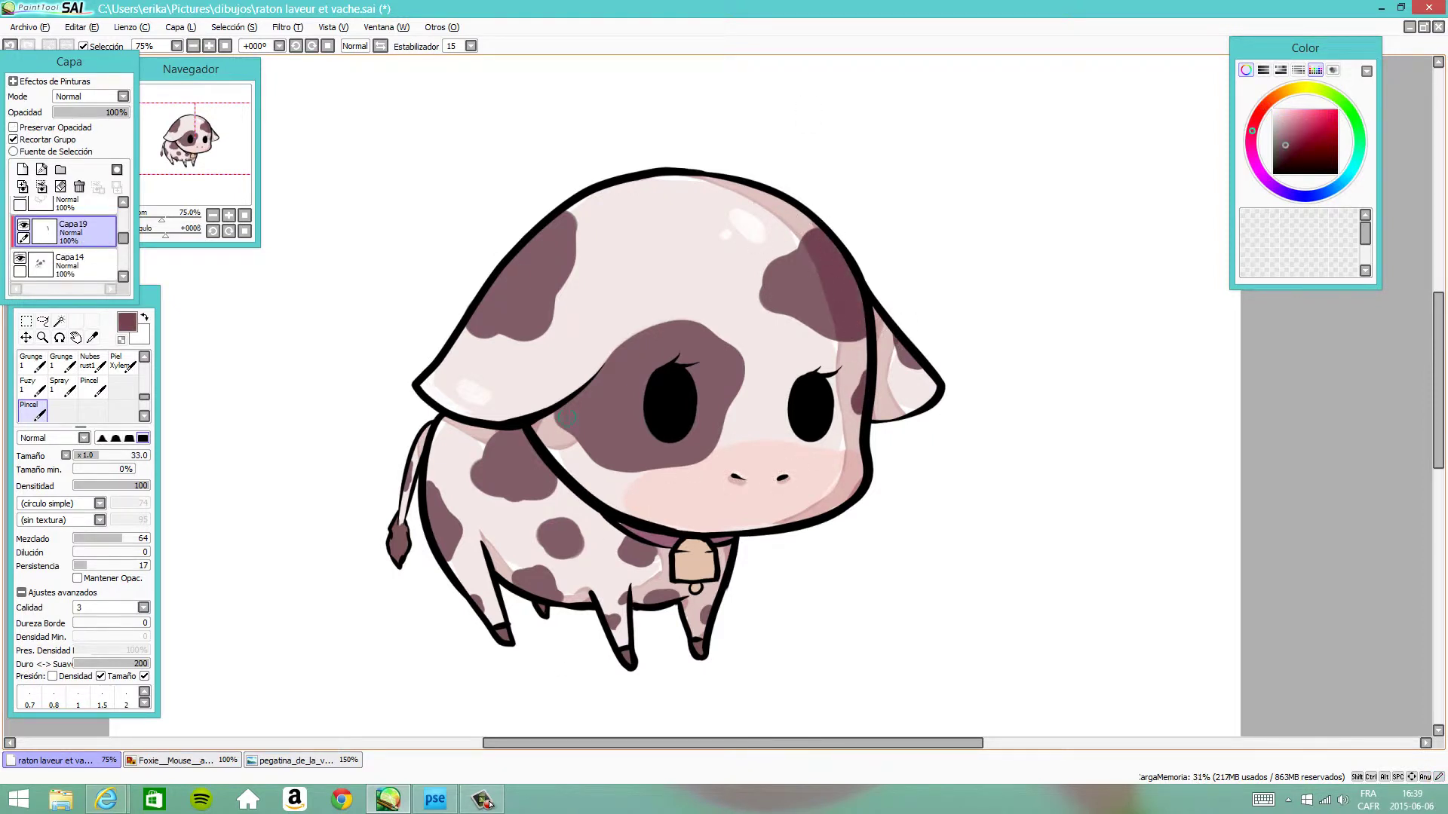
drag(567, 417, 576, 423)
drag(707, 602, 674, 592)
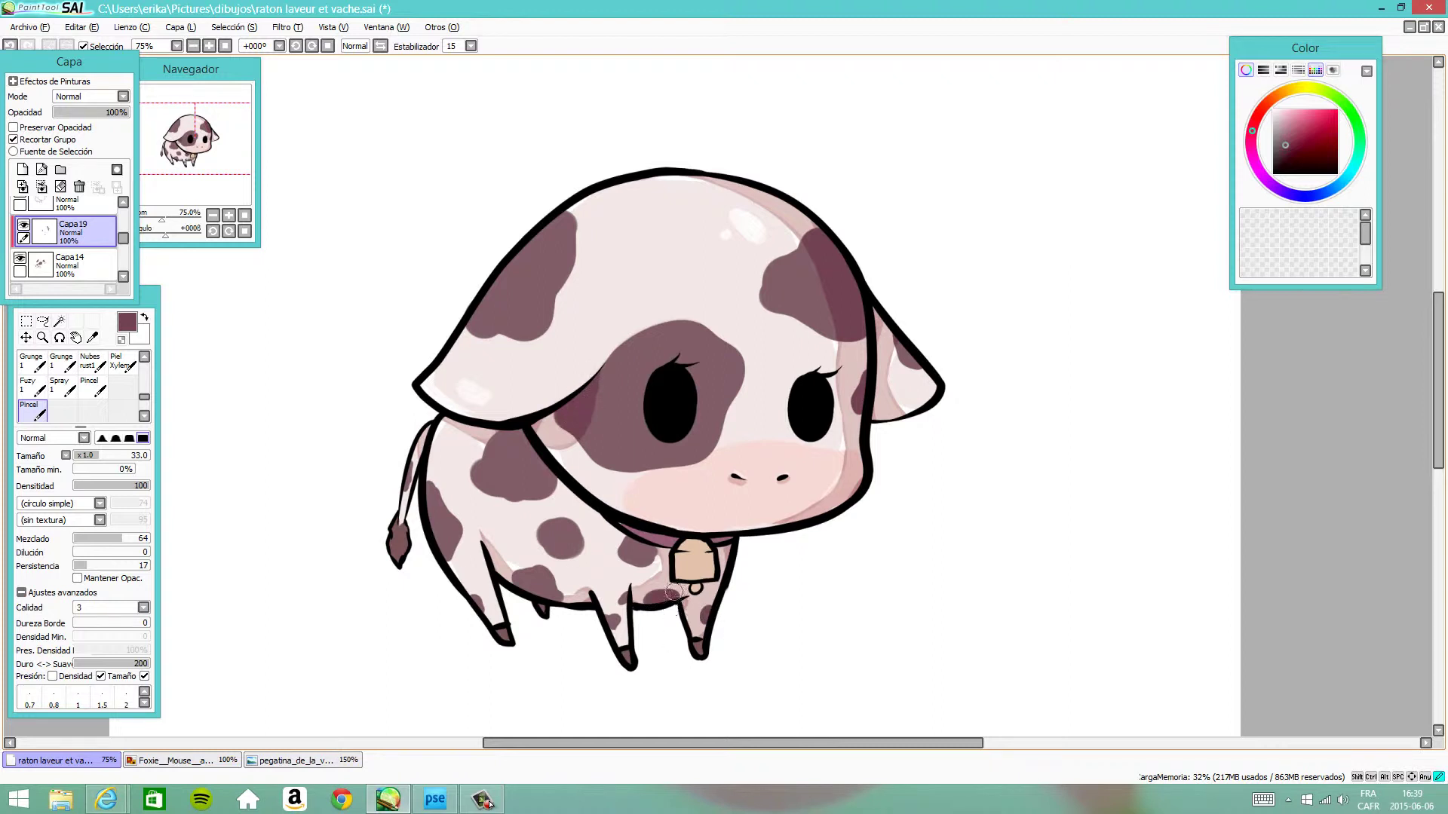
drag(524, 439, 485, 434)
key(ctrl+z)
drag(504, 569, 558, 599)
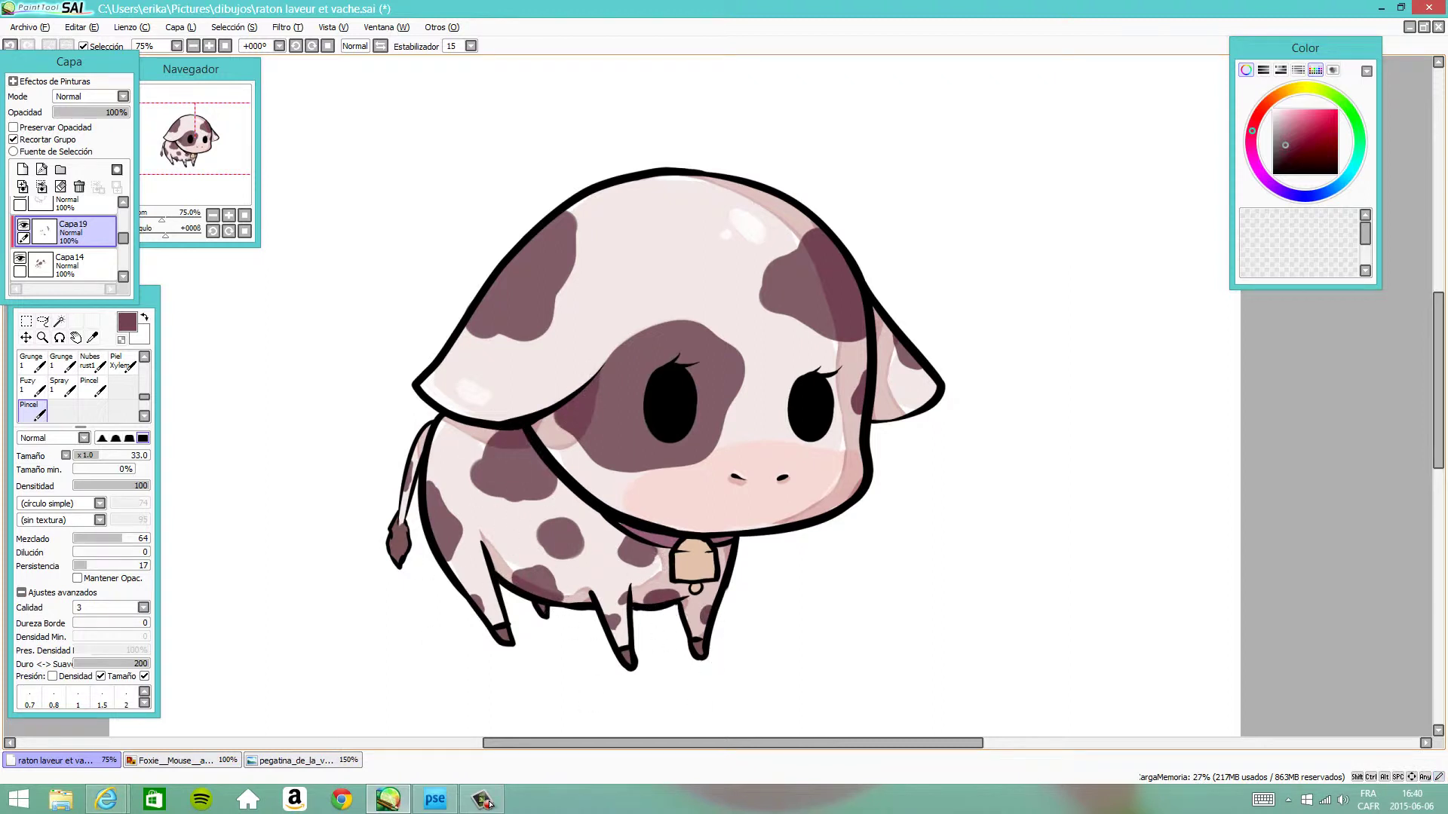
key(ctrl+shift+n)
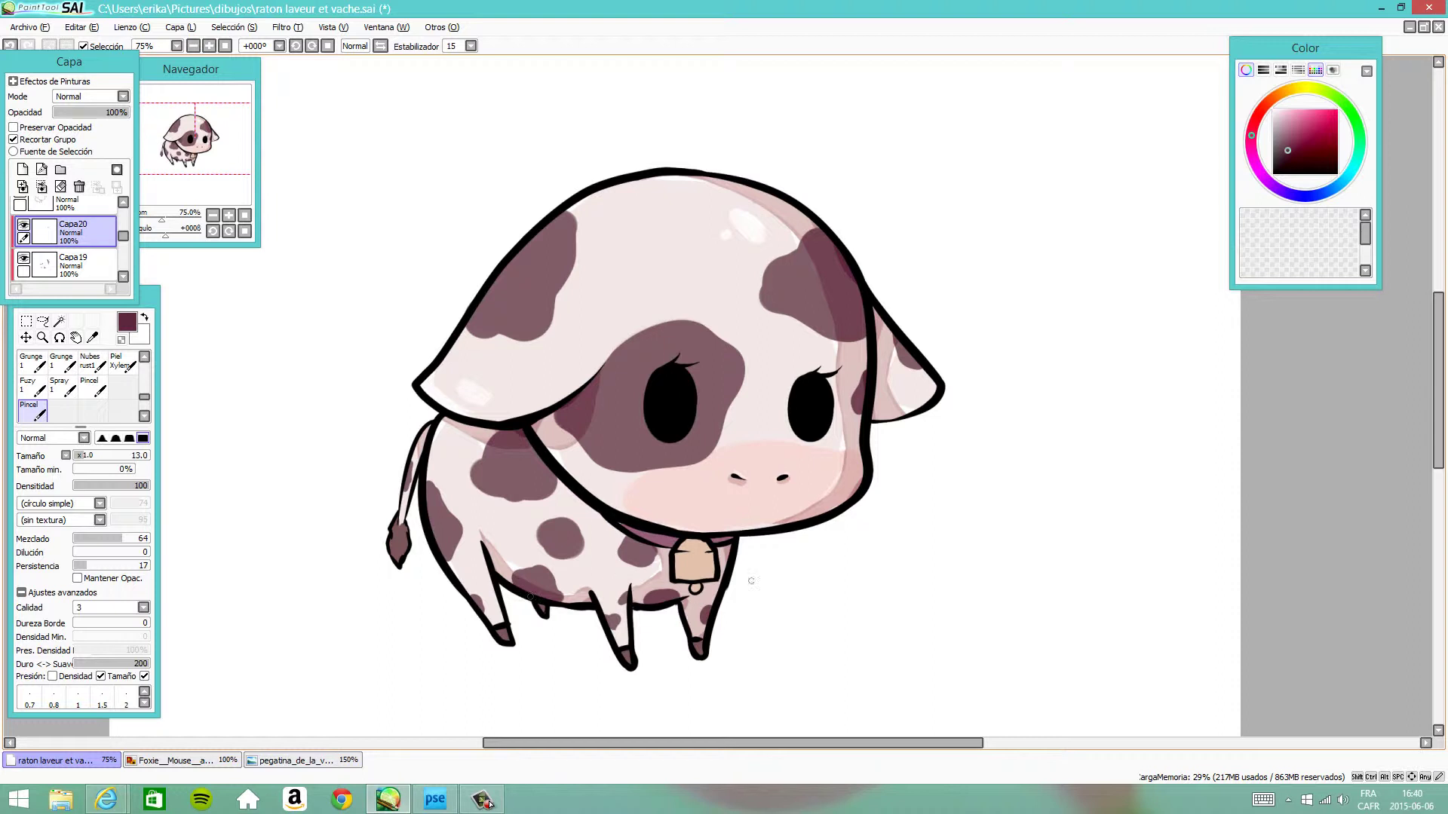
key(Down)
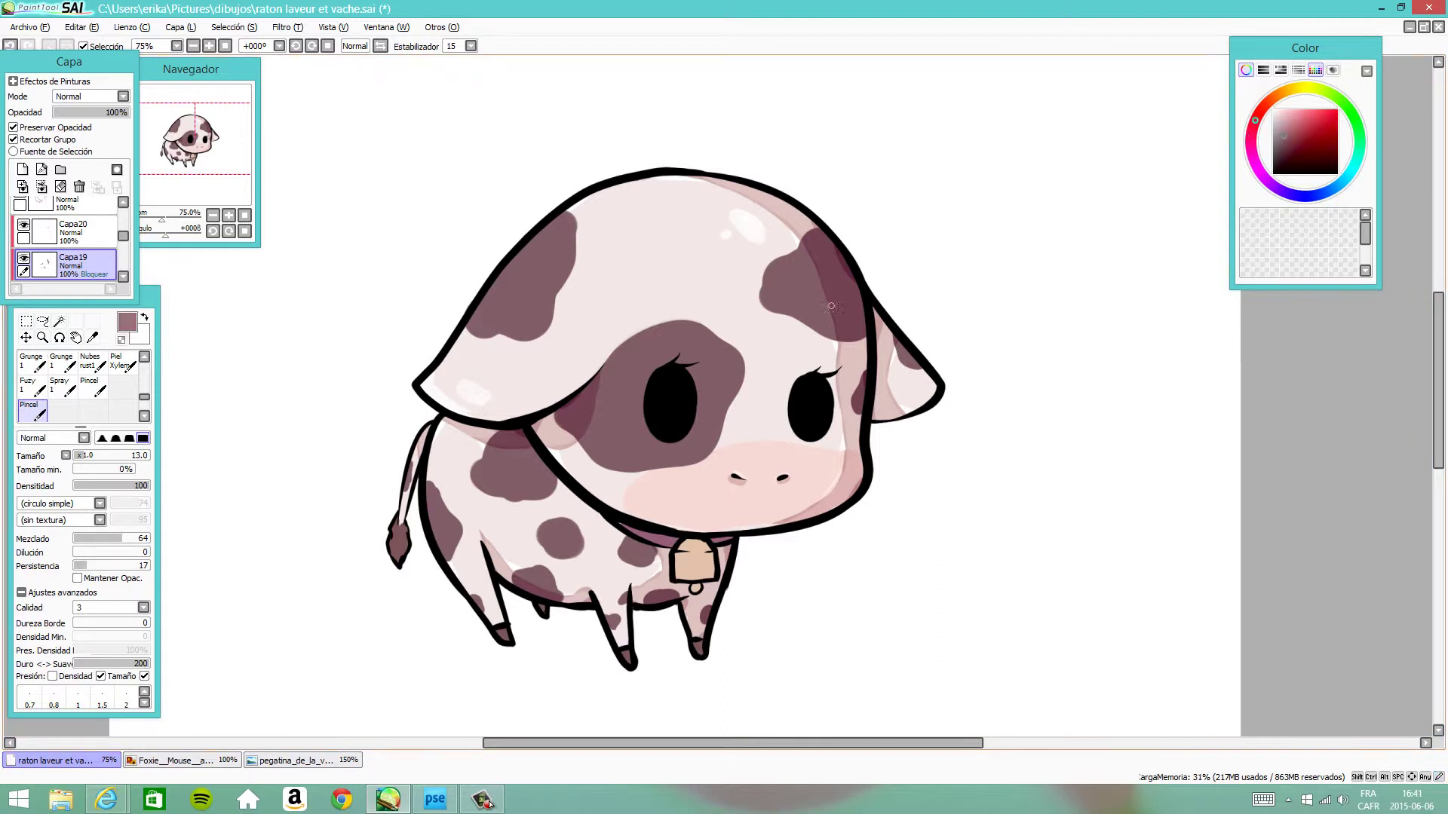
Recolor the line art dark maroon on a clipped layer with the brush at size 350, and transform the near eye to adjust its shape.
key(ctrl+shift+n)
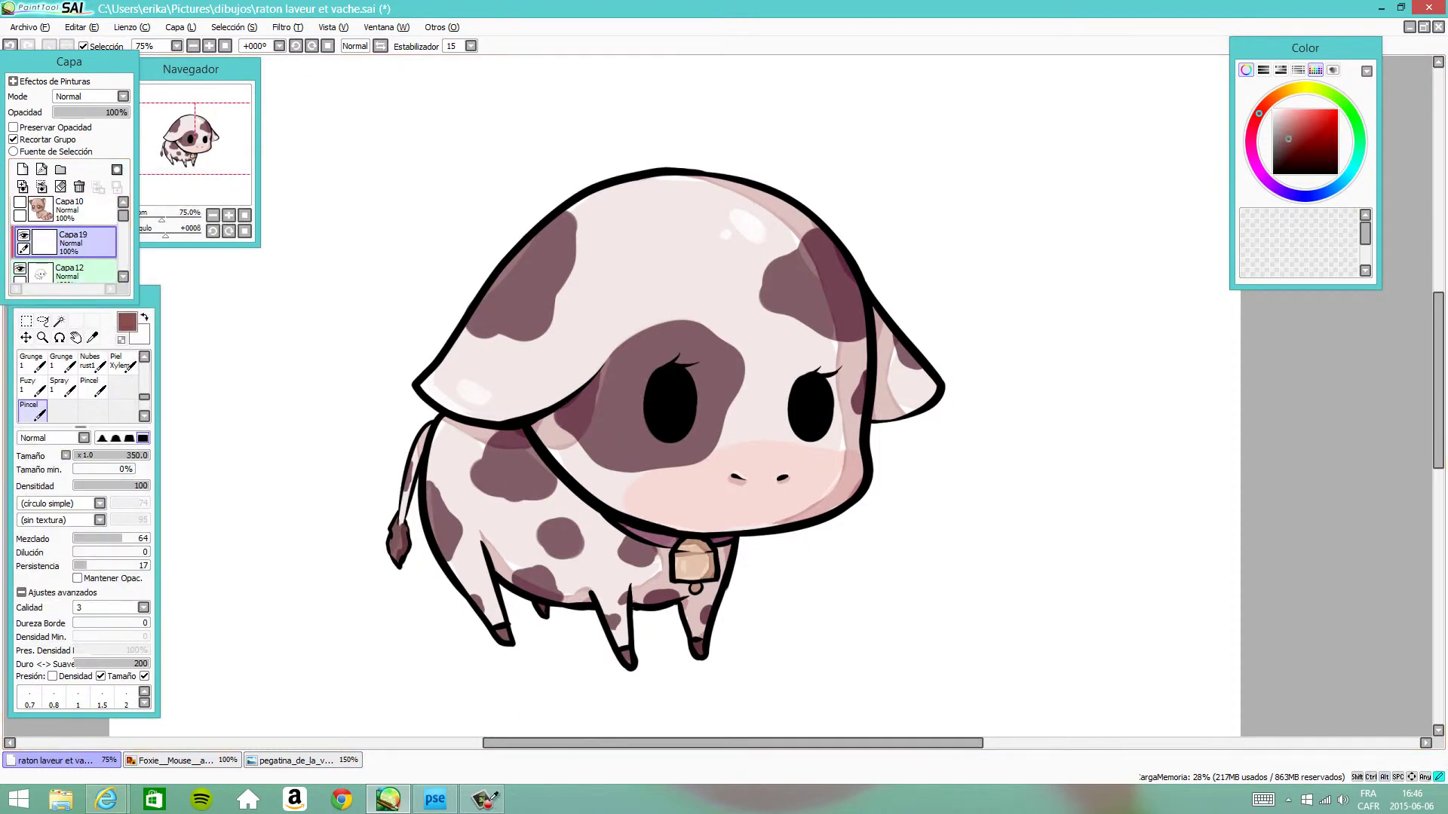
mouse_move(483, 317)
mouse_down()
mouse_move(844, 287)
mouse_move(747, 264)
mouse_up()
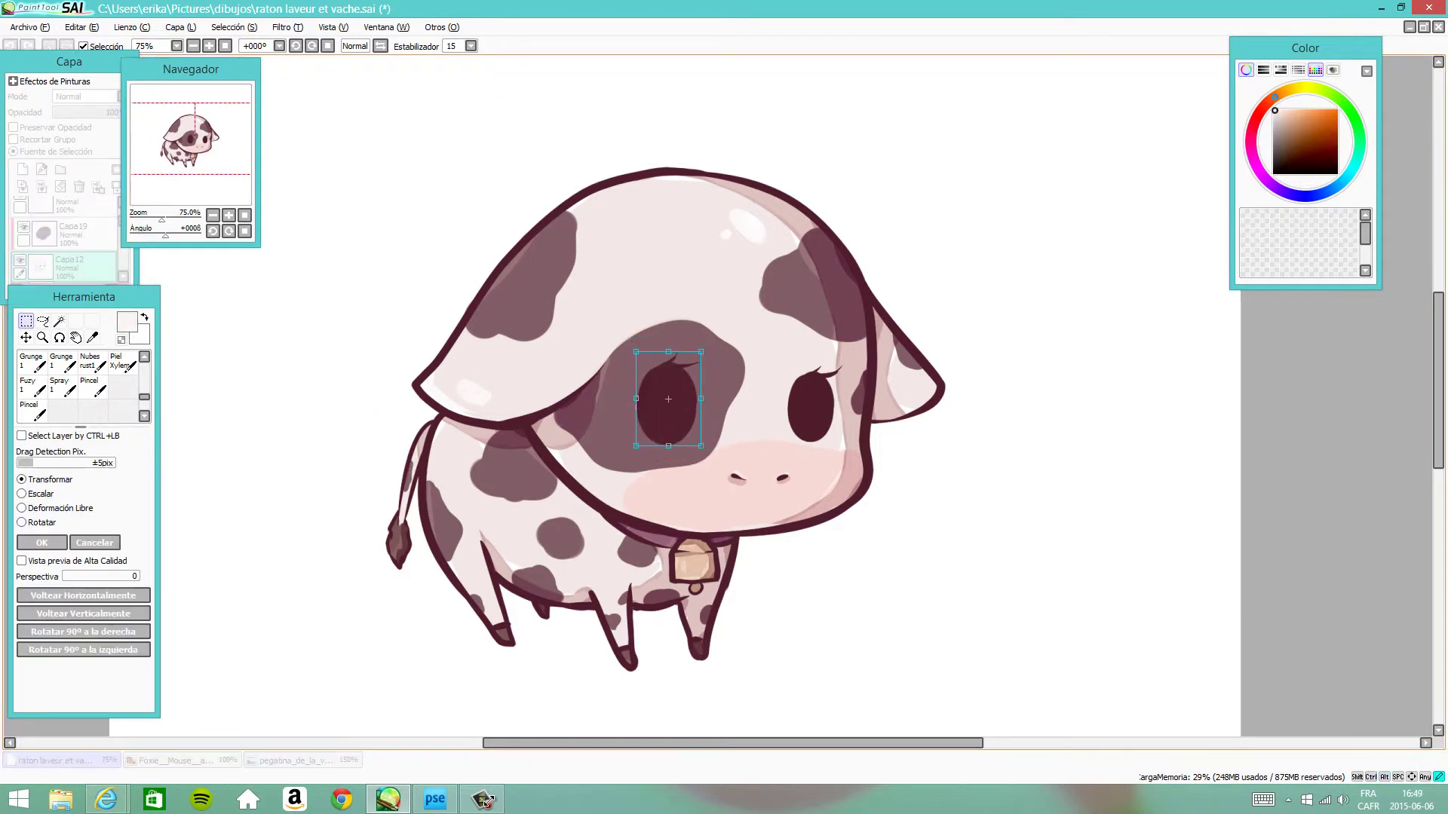
key(ctrl+d)
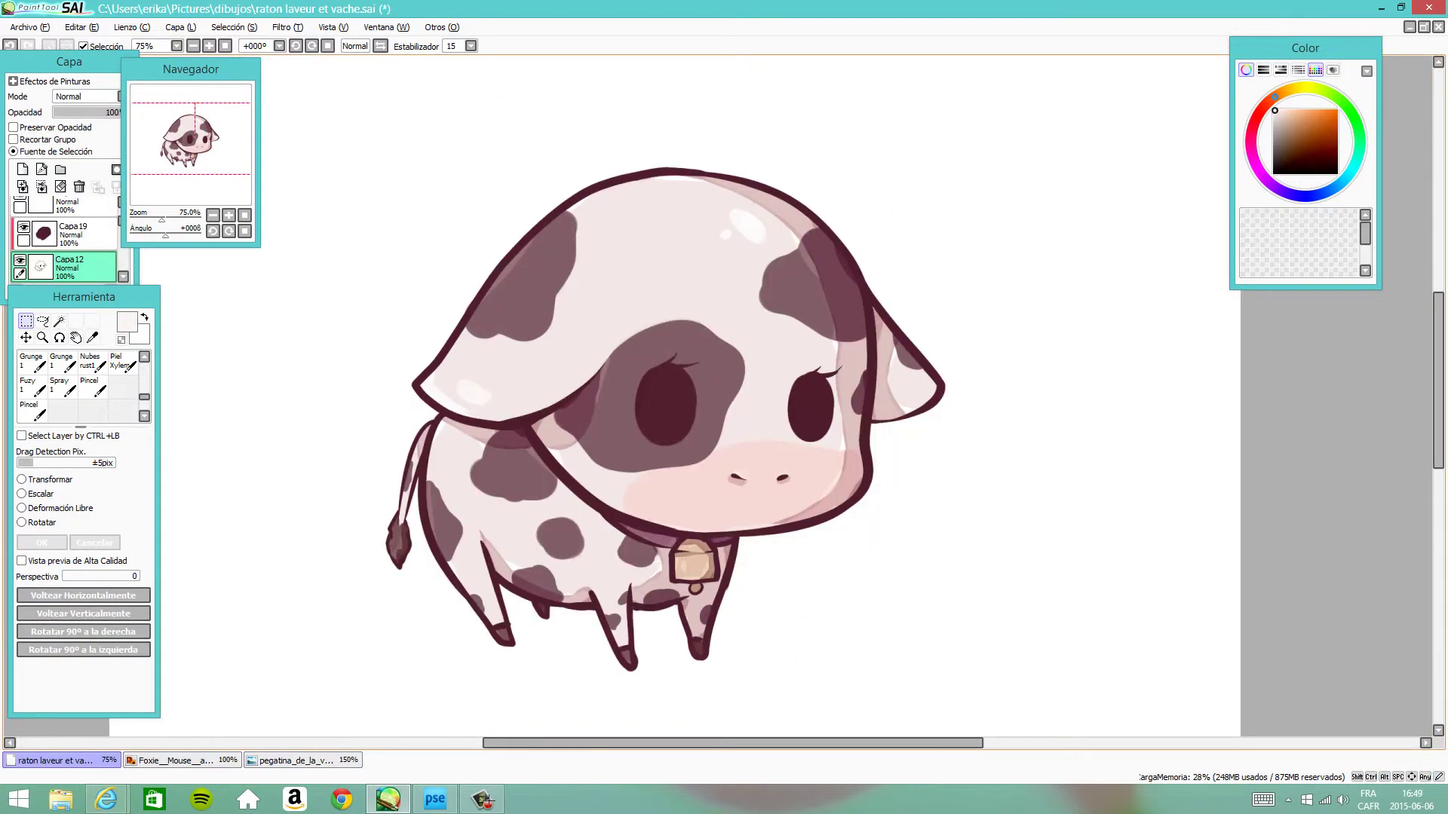
key(ctrl+d)
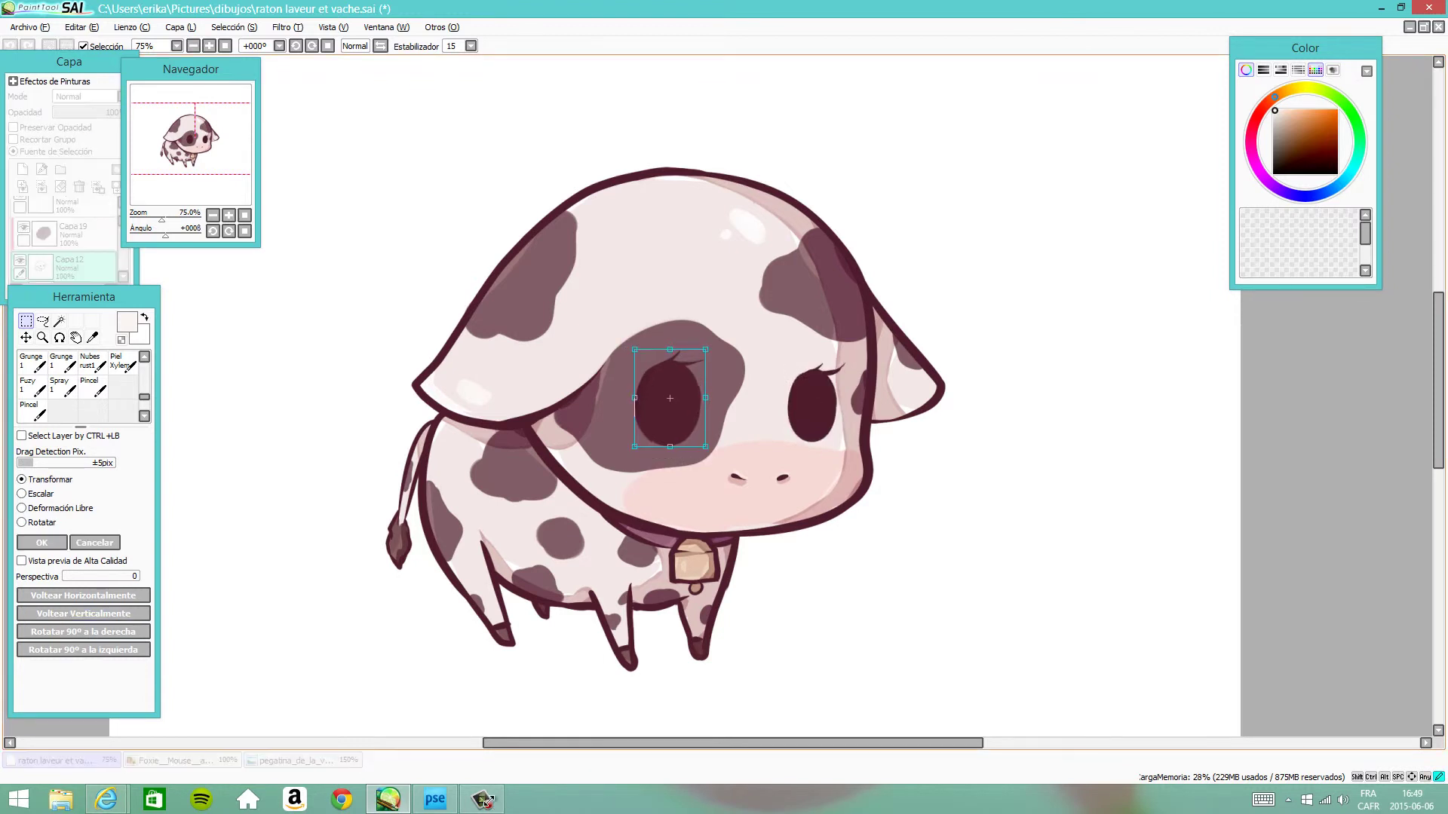
Paint a large oval and a small round white highlight in each eye on a new layer with the brush at size 23.
key(ctrl+shift+n)
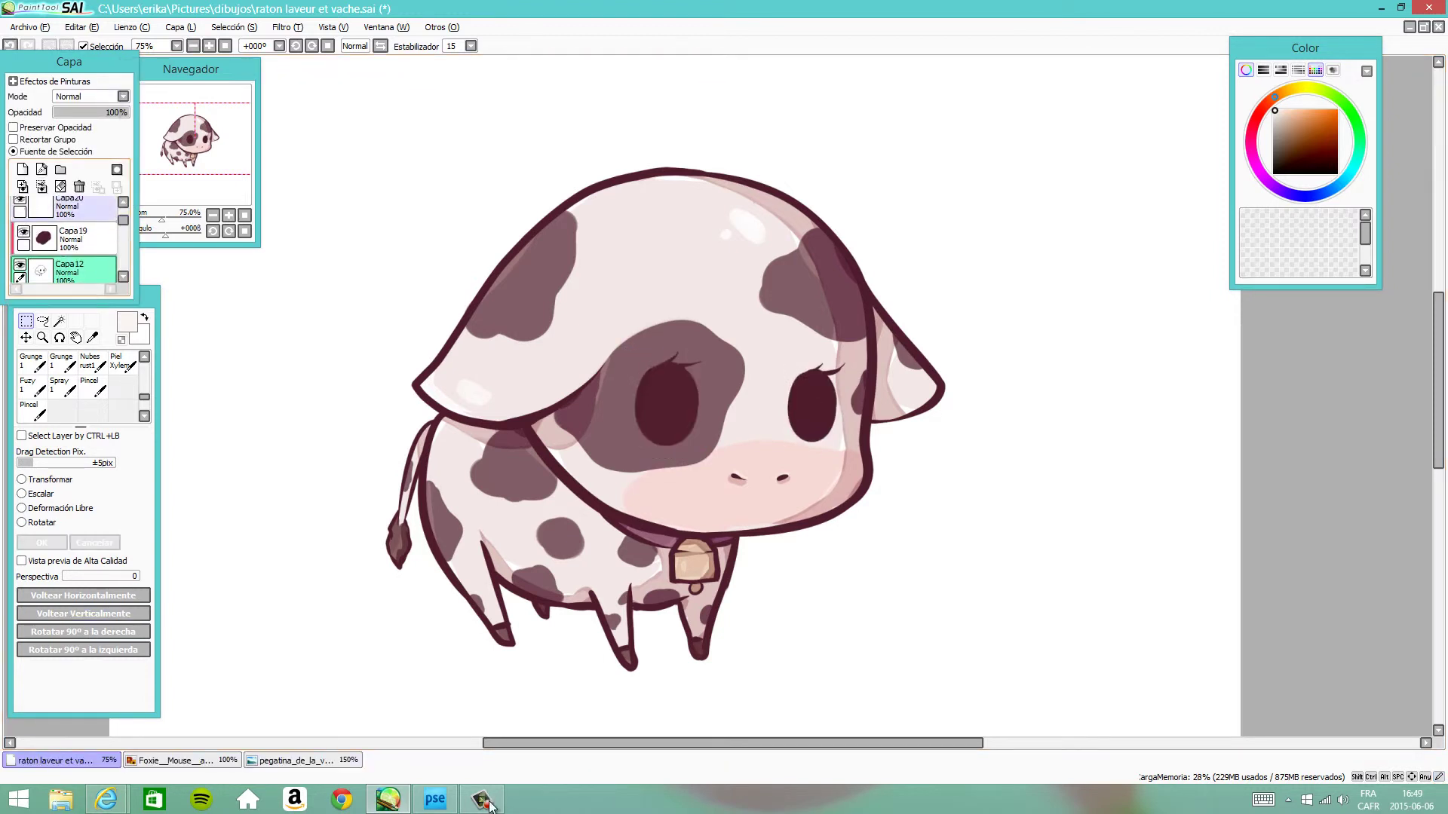
key(b)
mouse_move(677, 385)
mouse_down()
mouse_move(678, 406)
mouse_move(661, 404)
mouse_up()
key(ctrl+z)
click(675, 427)
drag(804, 385, 804, 407)
click(816, 421)
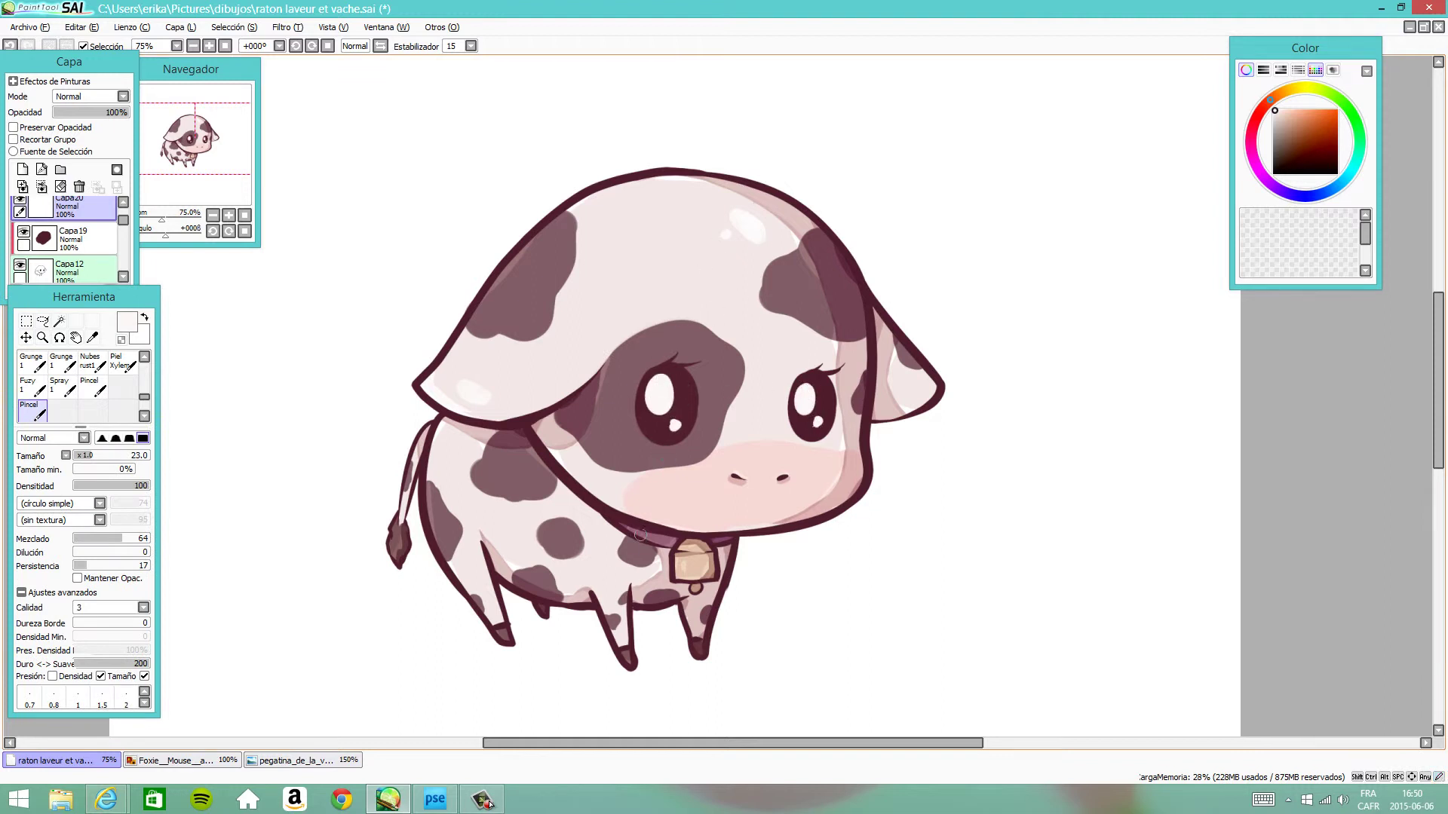
Shrink the brush and add a tiny white sparkle beside the lower highlight in each eye.
key(bracketleft)
key(bracketleft)
key(bracketleft)
key(bracketleft)
key(bracketleft)
key(bracketleft)
key(bracketleft)
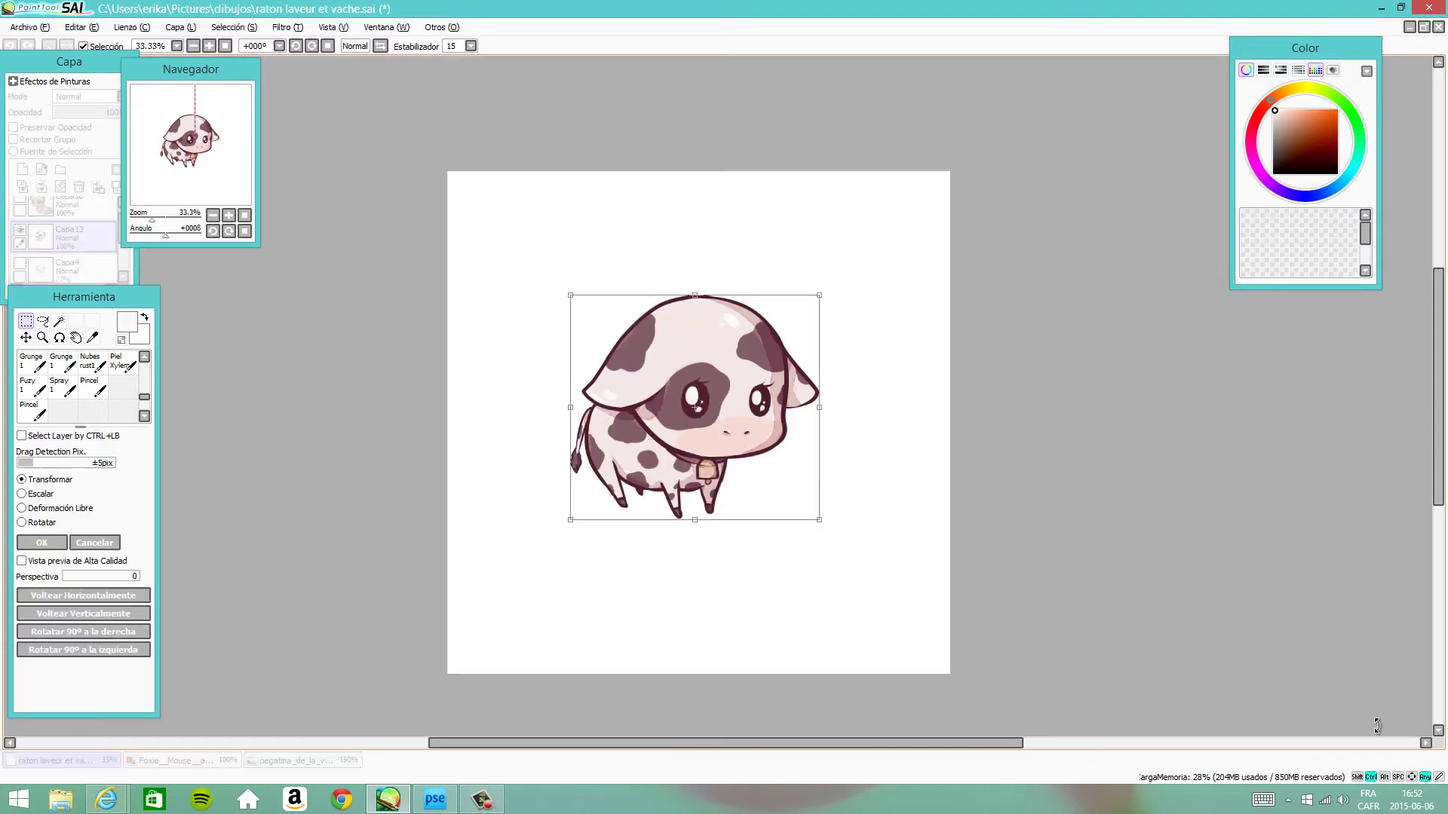
Scale the merged calf up to nearly fill the canvas, and airbrush a soft orange-brown glow at size 500 on a clipped Luminosidad layer.
drag(1282, 679, 1378, 726)
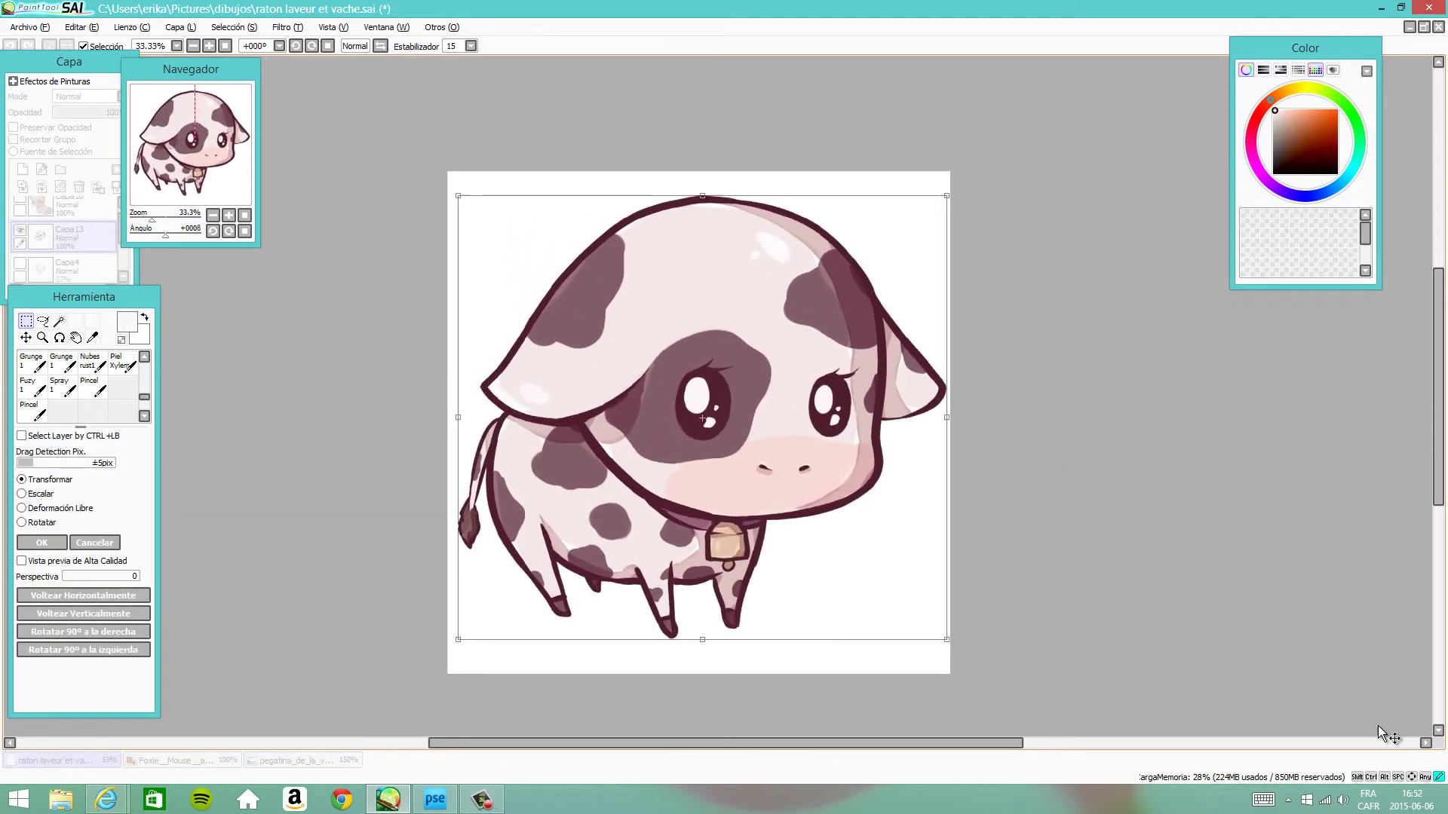
key(Return)
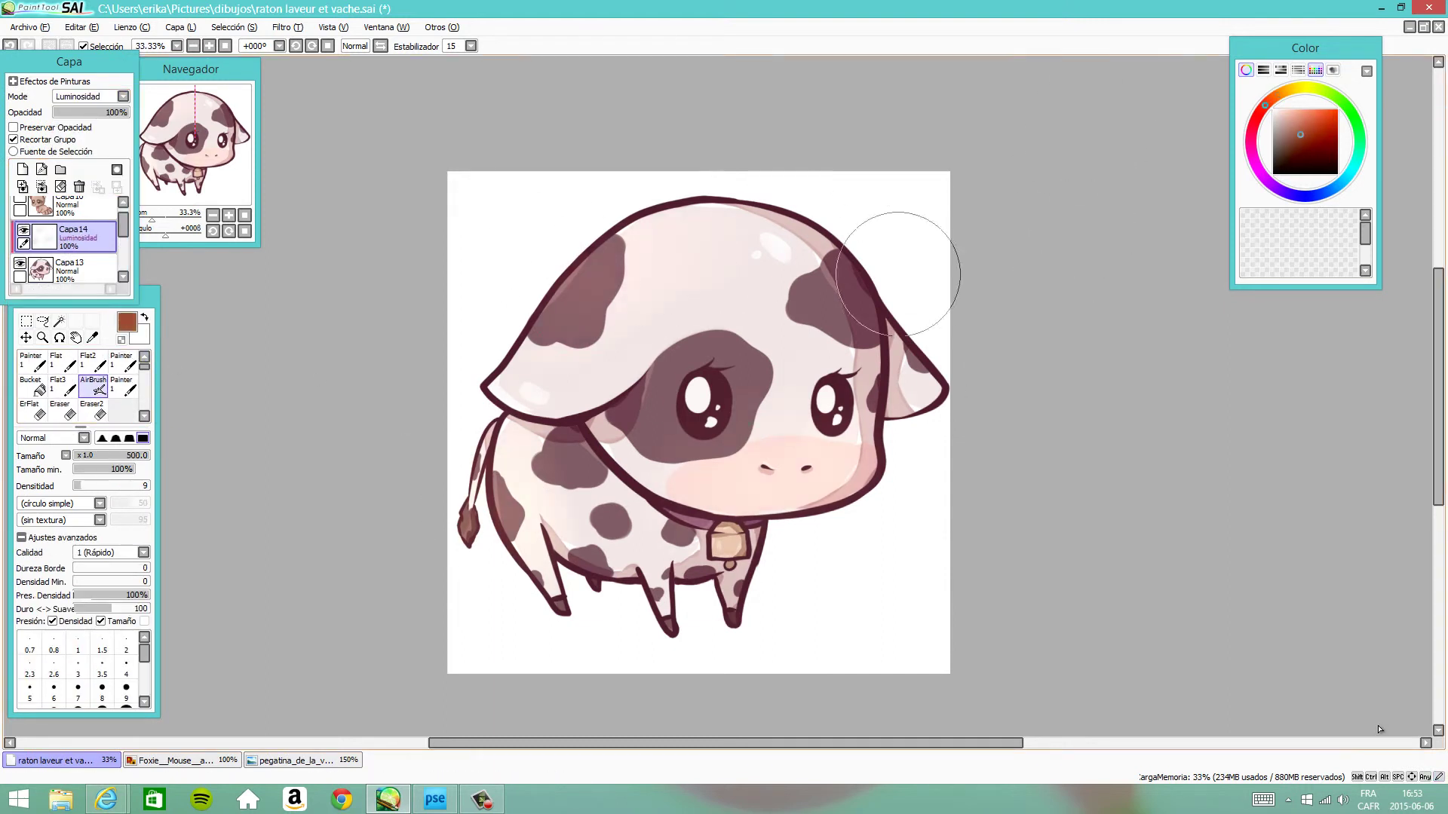
click(1271, 99)
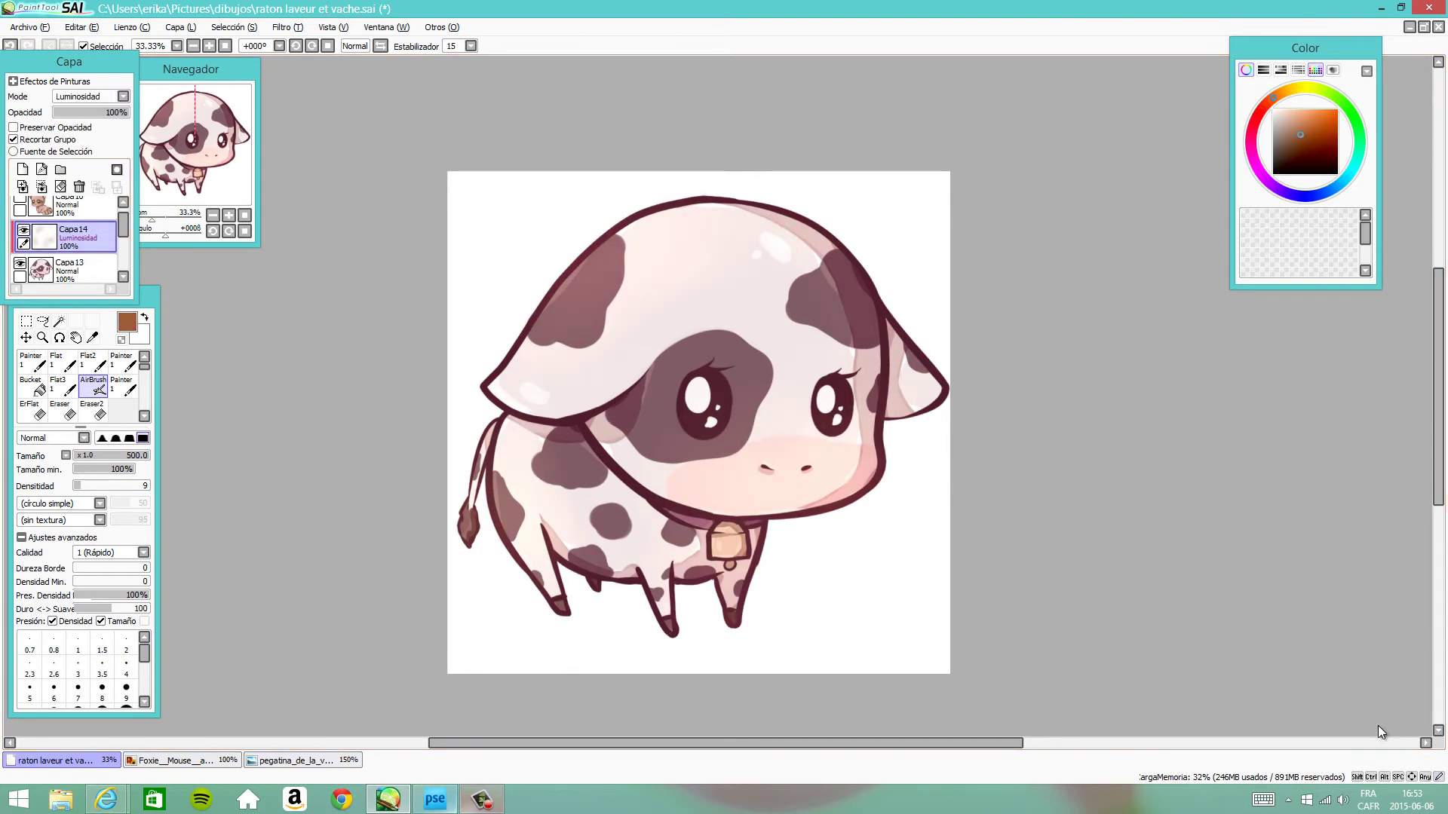
Switch to Photoshop Elements and open vaca.psd.
mouse_move(479, 795)
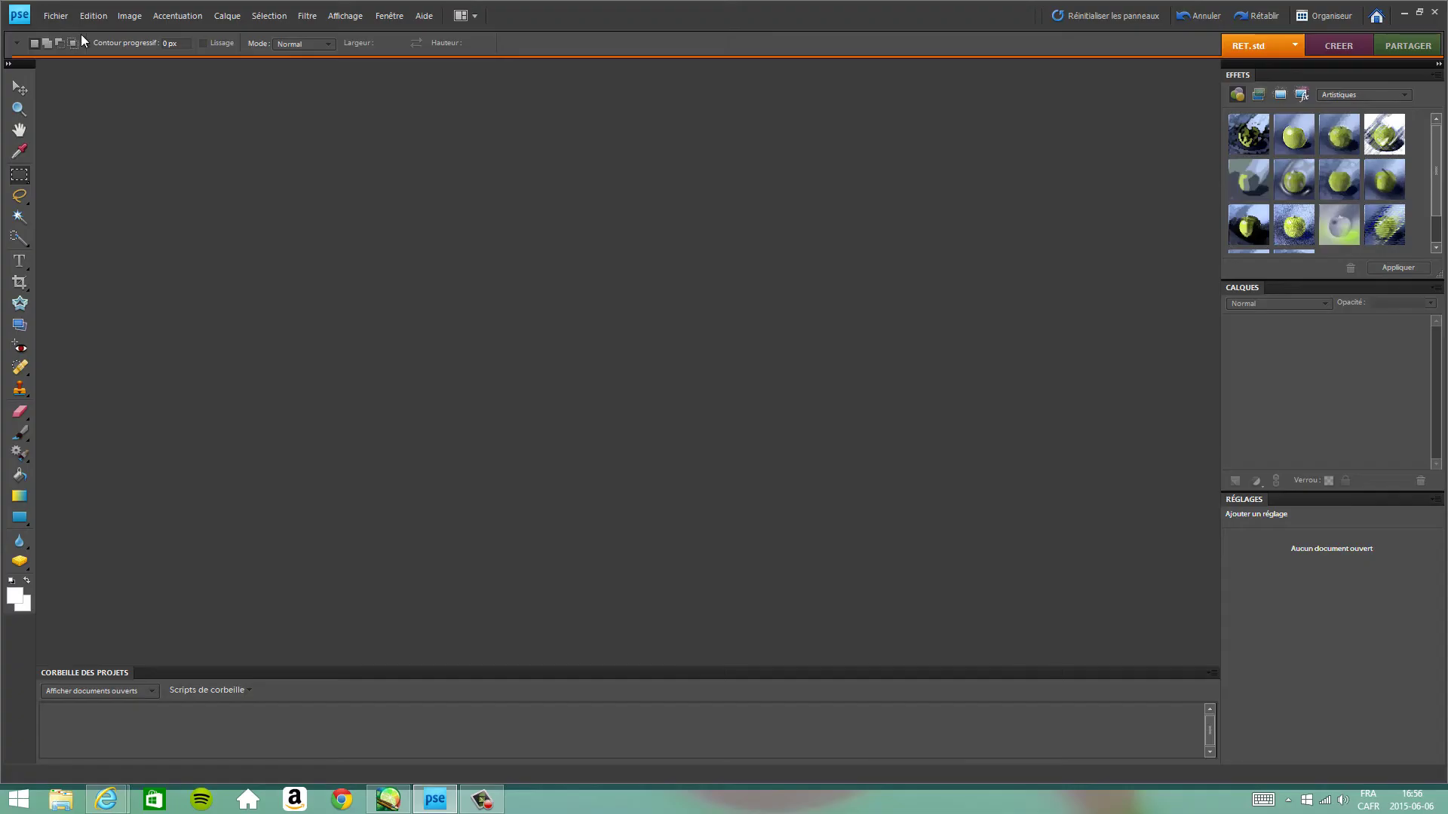
key(ctrl+o)
drag(930, 173, 931, 364)
click(707, 328)
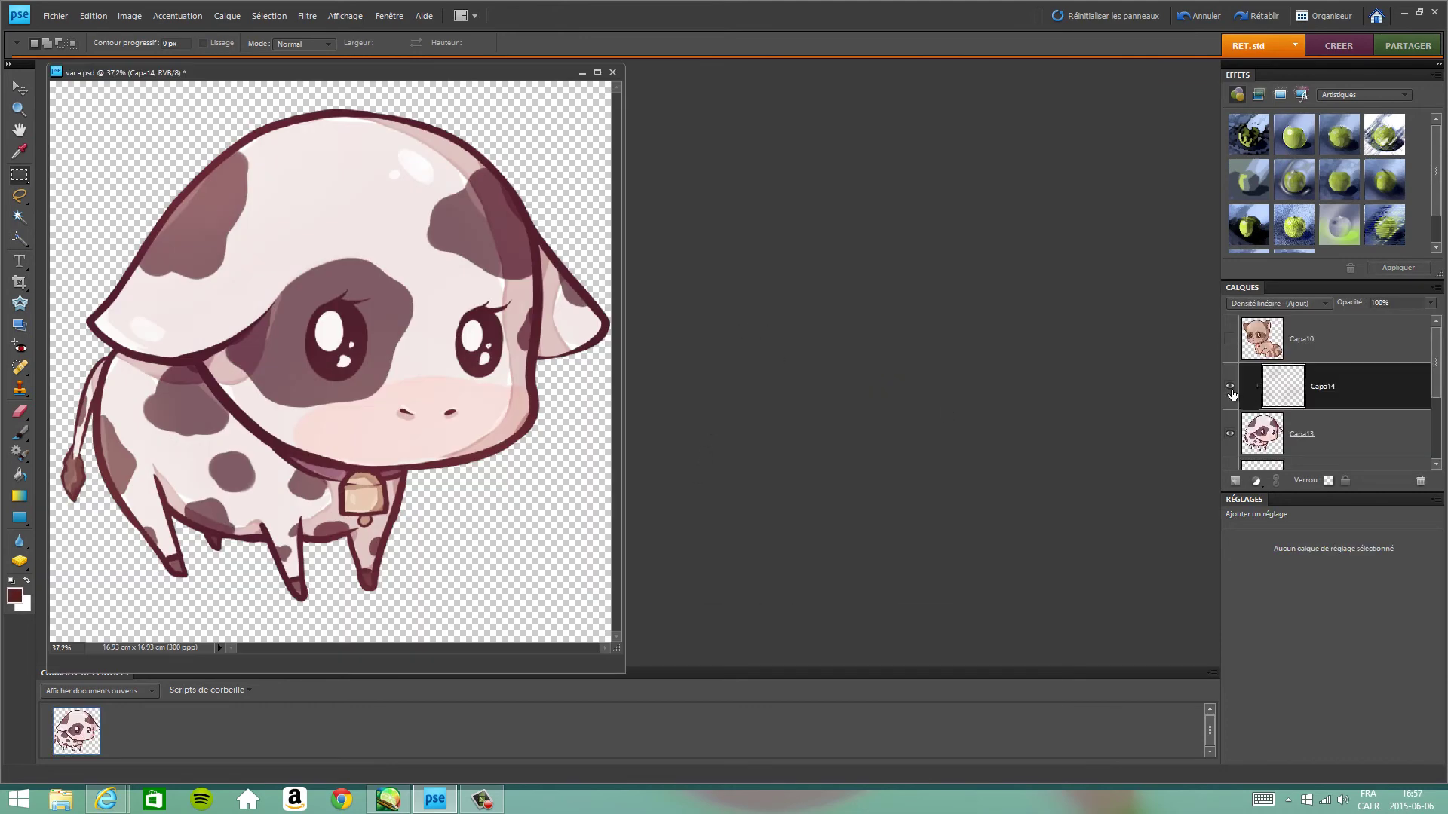
Add a Teinte/Saturation adjustment layer with hue +7 and saturation +22, and start saving the picture as a new file.
click(1255, 480)
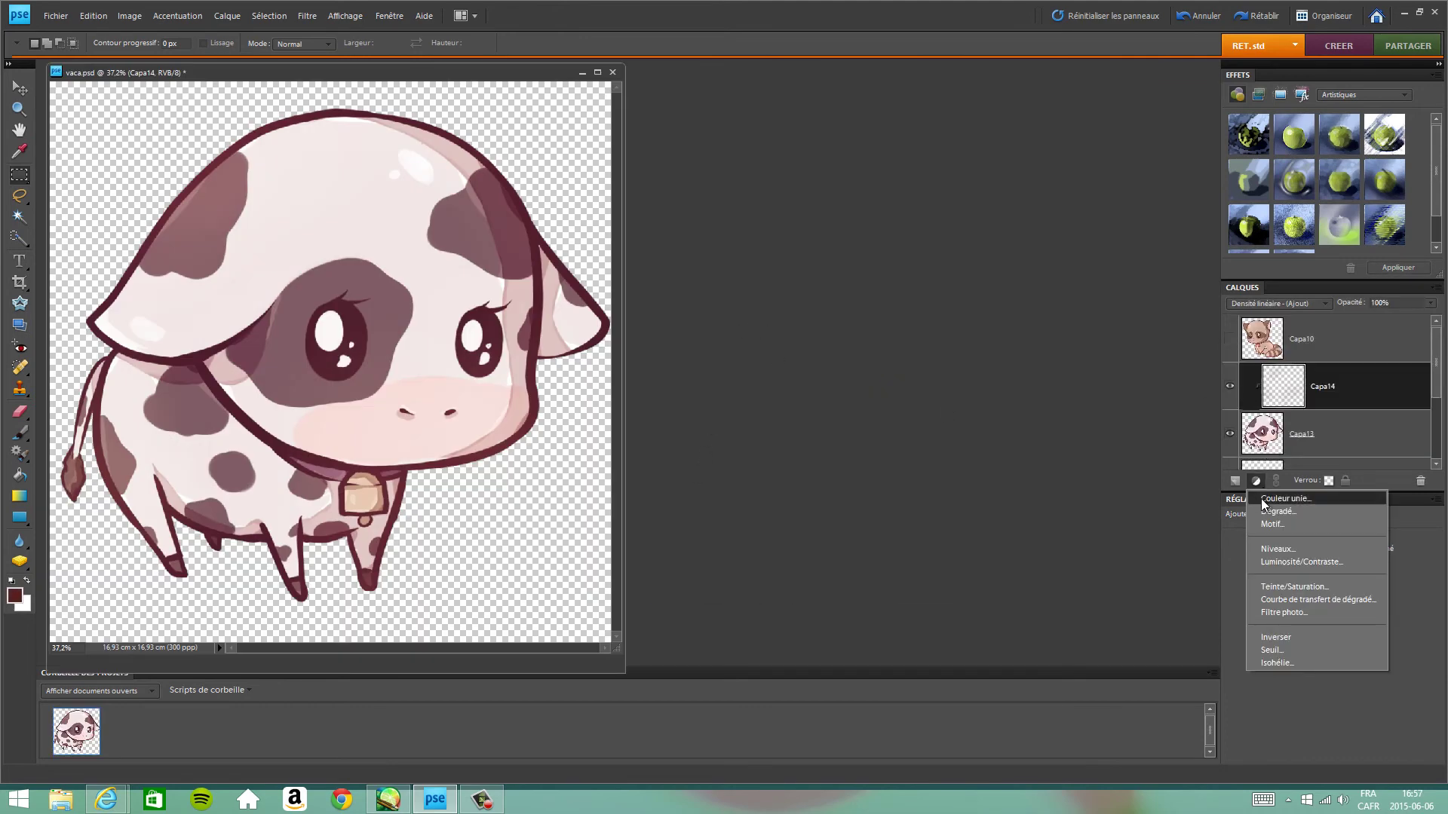
click(1286, 601)
mouse_move(1333, 577)
mouse_down()
mouse_move(1361, 602)
mouse_move(1329, 578)
mouse_up()
click(56, 15)
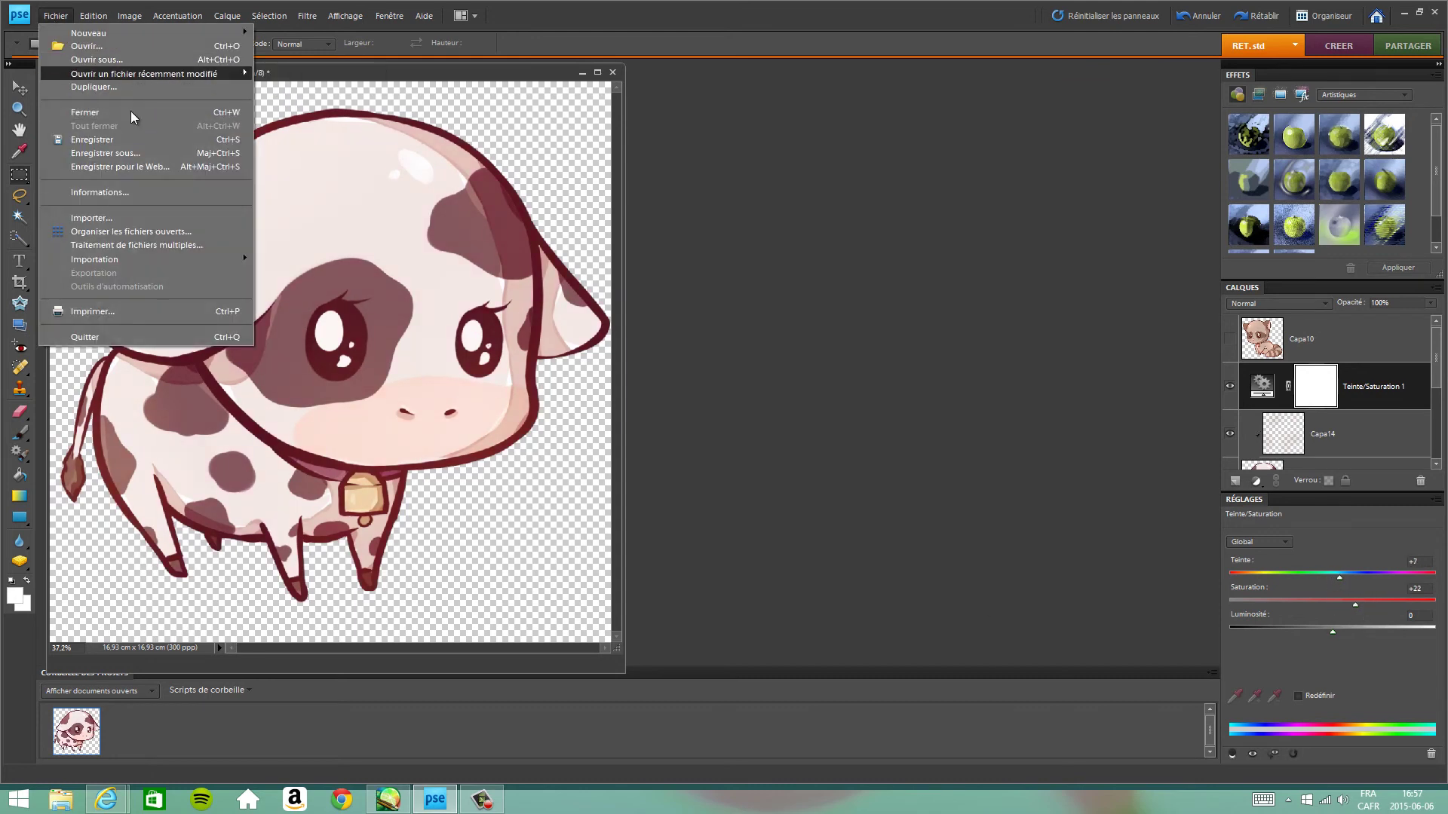
click(113, 151)
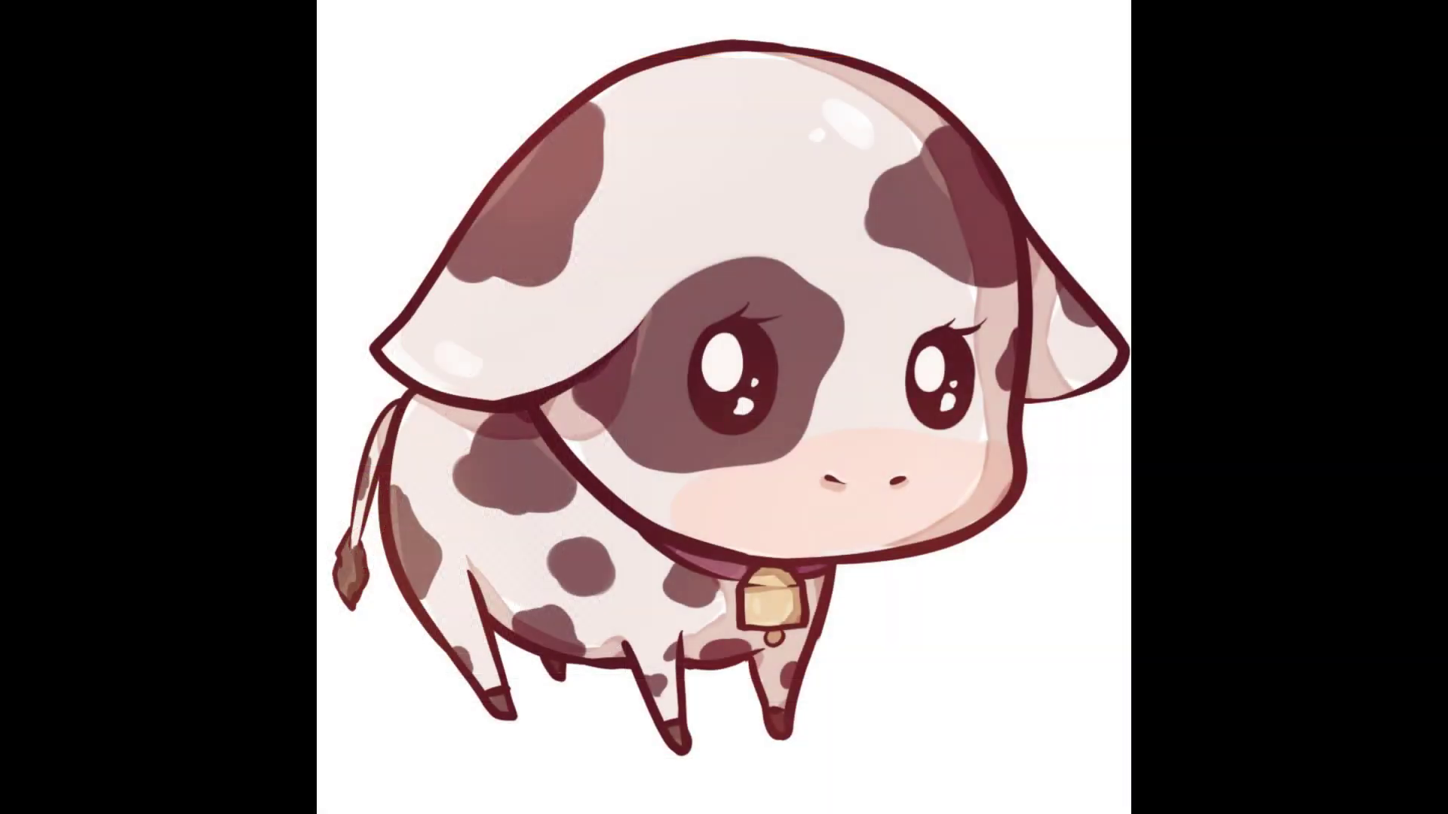